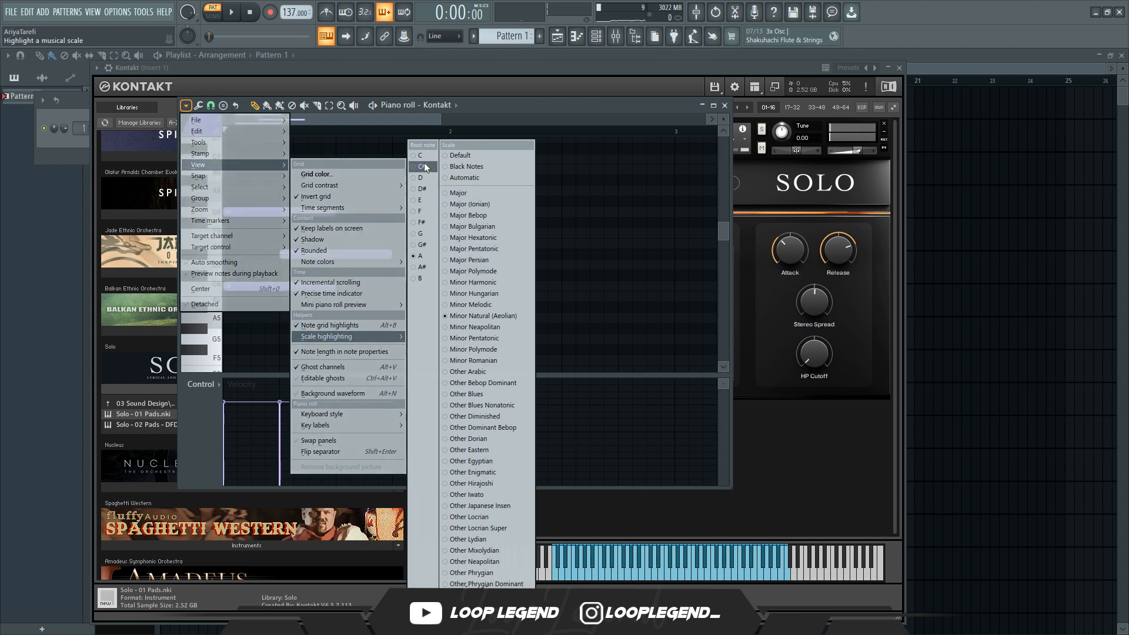
# Set the scale highlighting root note to C and audition the opening G6 and C6 notes
pyautogui.click(421, 156)
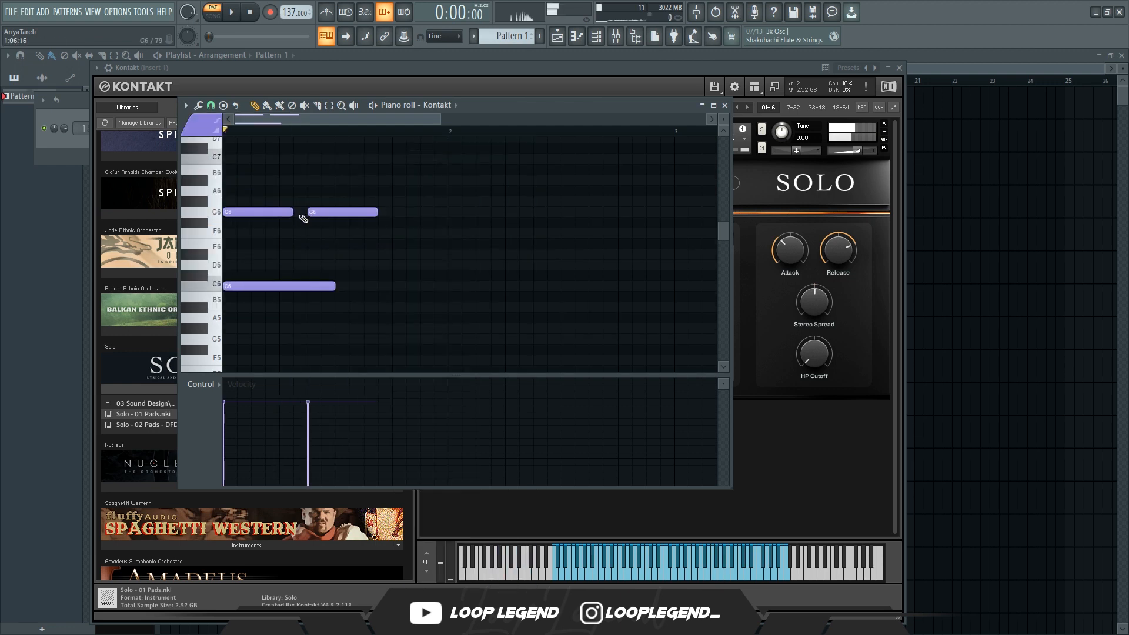
pyautogui.press('space')
pyautogui.click(286, 235)
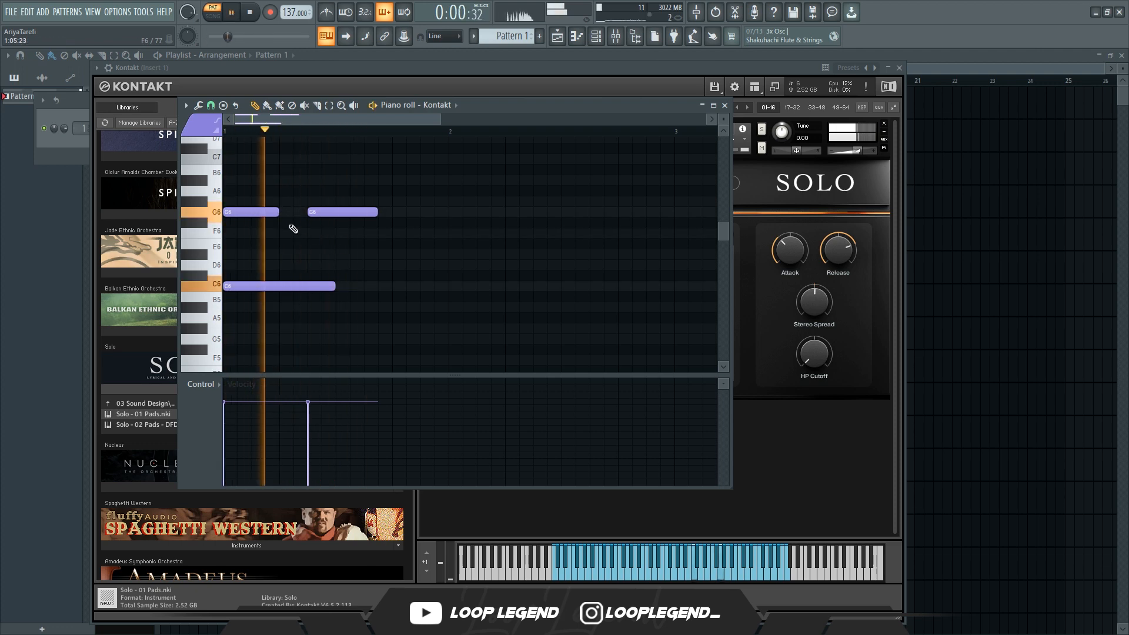
pyautogui.press('space')
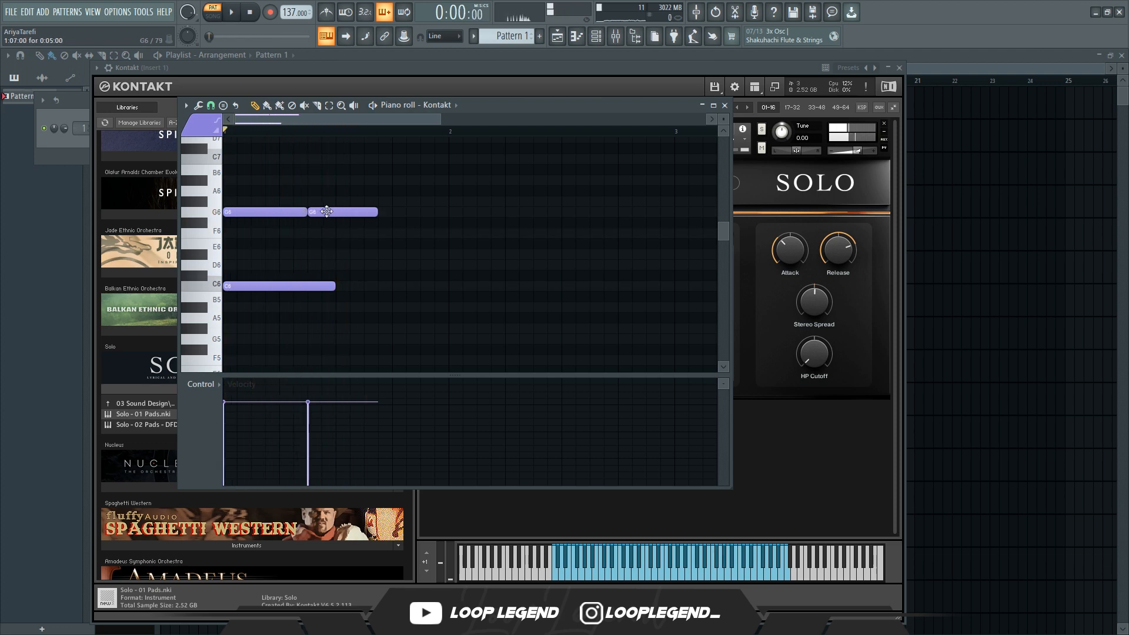
# Move the second G6 note to the middle of bar 1 and extend it to the bar's end
pyautogui.moveTo(339, 213); pyautogui.dragTo(340, 212)
pyautogui.press('space')
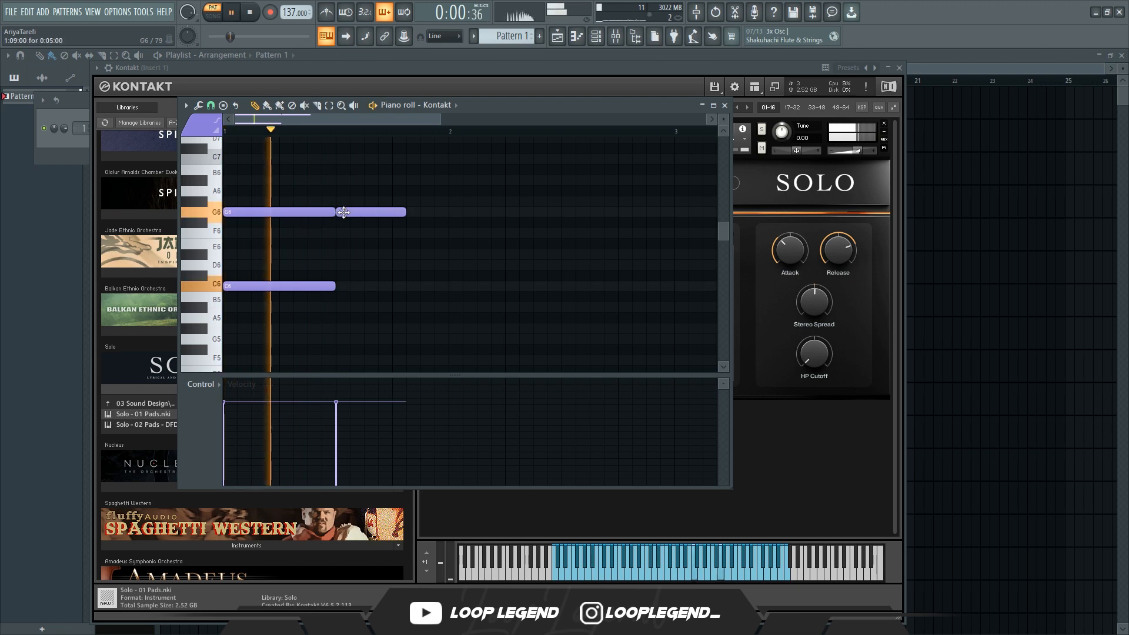
pyautogui.moveTo(405, 213); pyautogui.dragTo(447, 214)
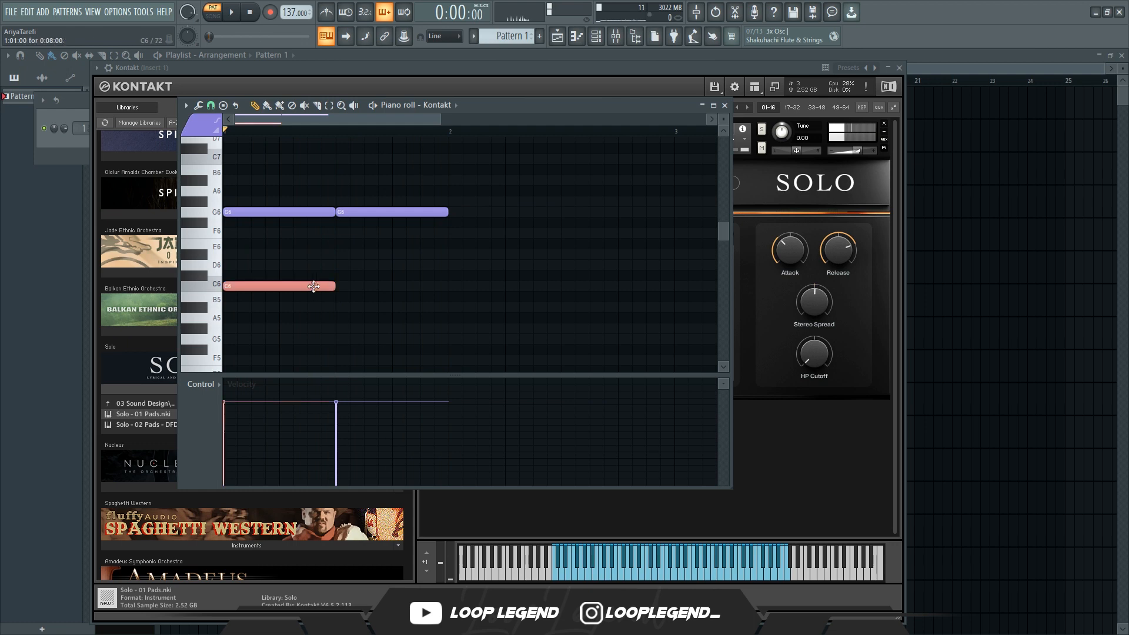
# Rework the lower C6 note into a D#7, D7, F7 melody above the G6 notes, repeated in the second half of bar 1
pyautogui.hotkey('ctrl', 'Up')
pyautogui.scroll(4, 264, 235)
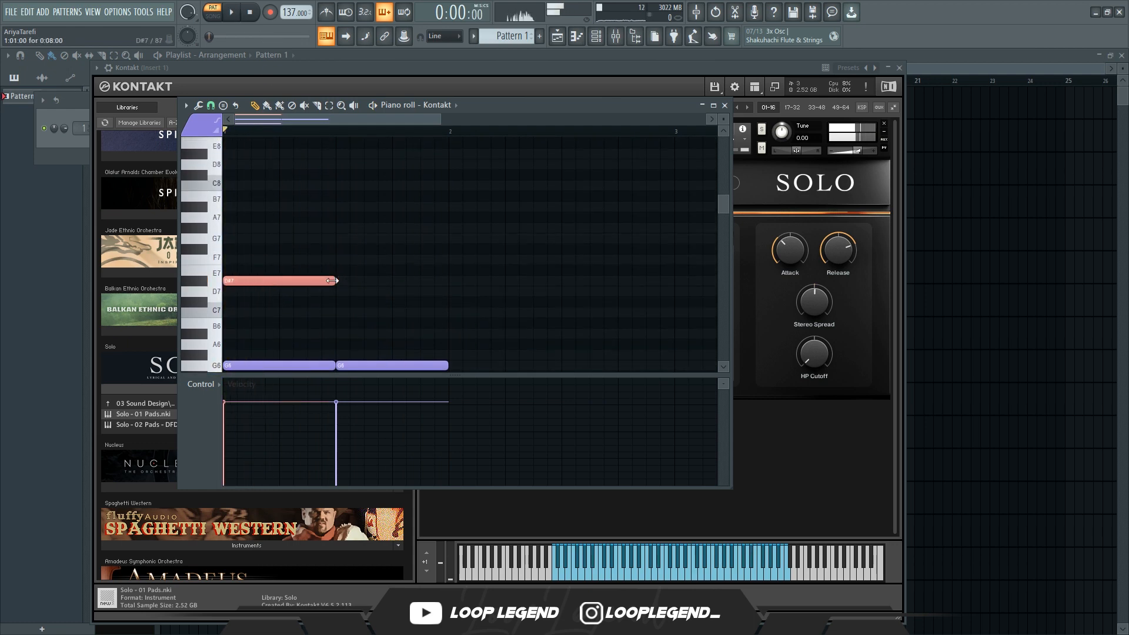
pyautogui.moveTo(256, 299); pyautogui.dragTo(257, 321)
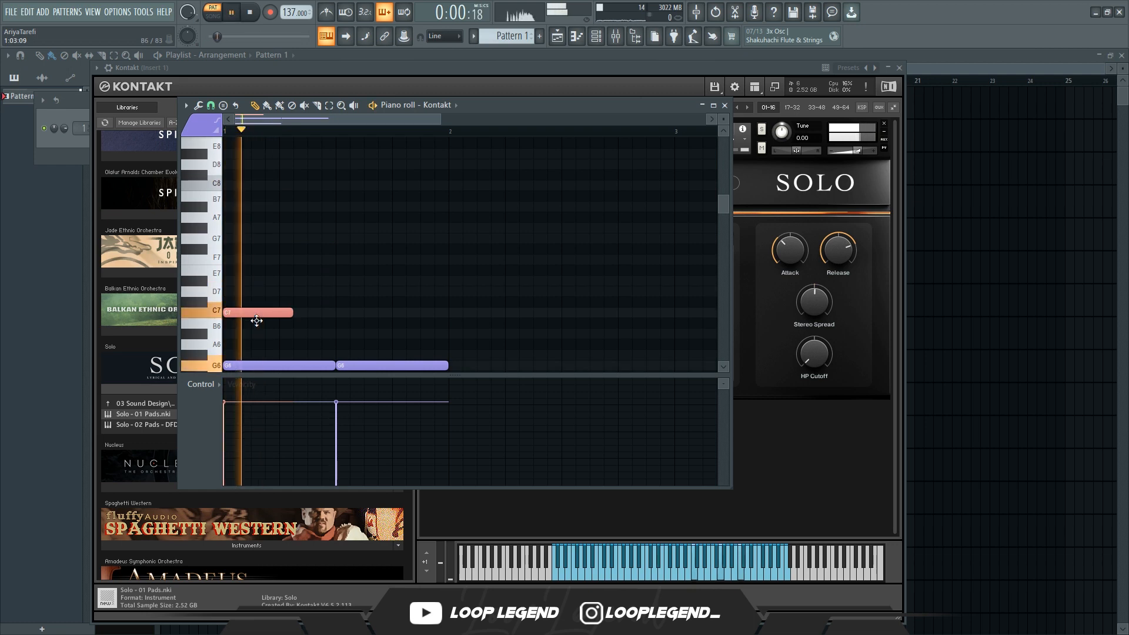
pyautogui.press('space')
pyautogui.moveTo(248, 255); pyautogui.dragTo(249, 238)
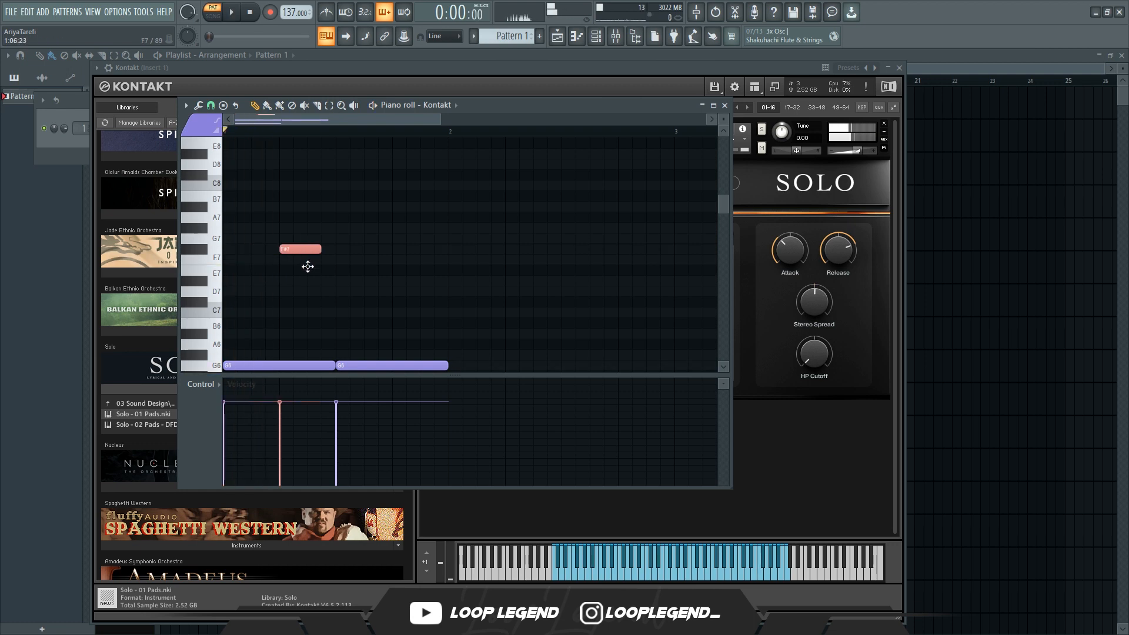
pyautogui.press('space')
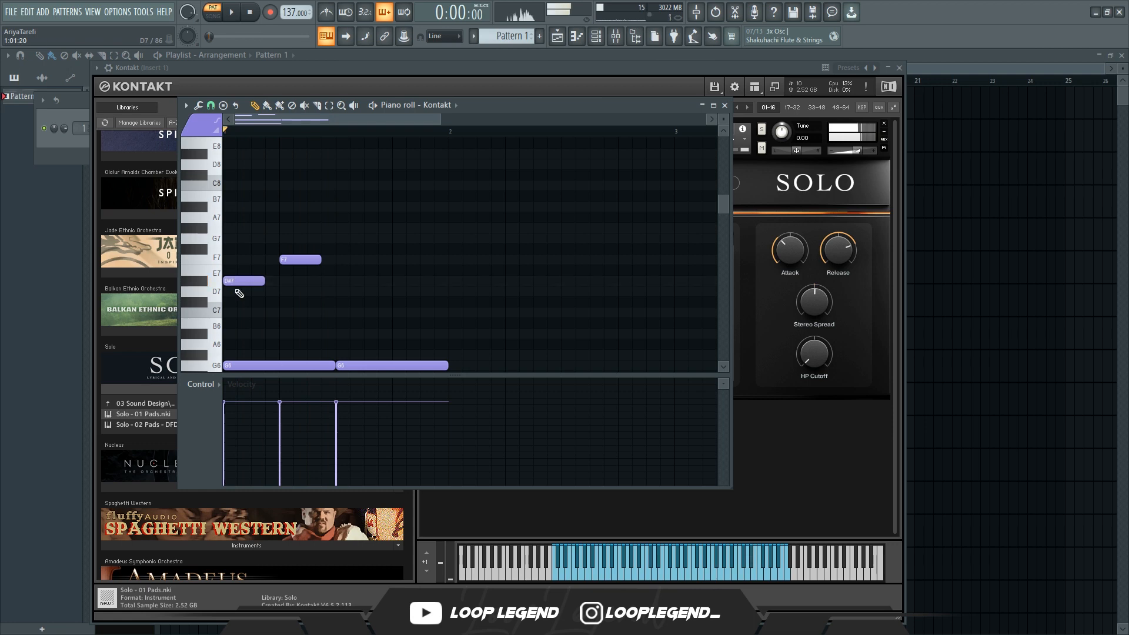
pyautogui.press('space')
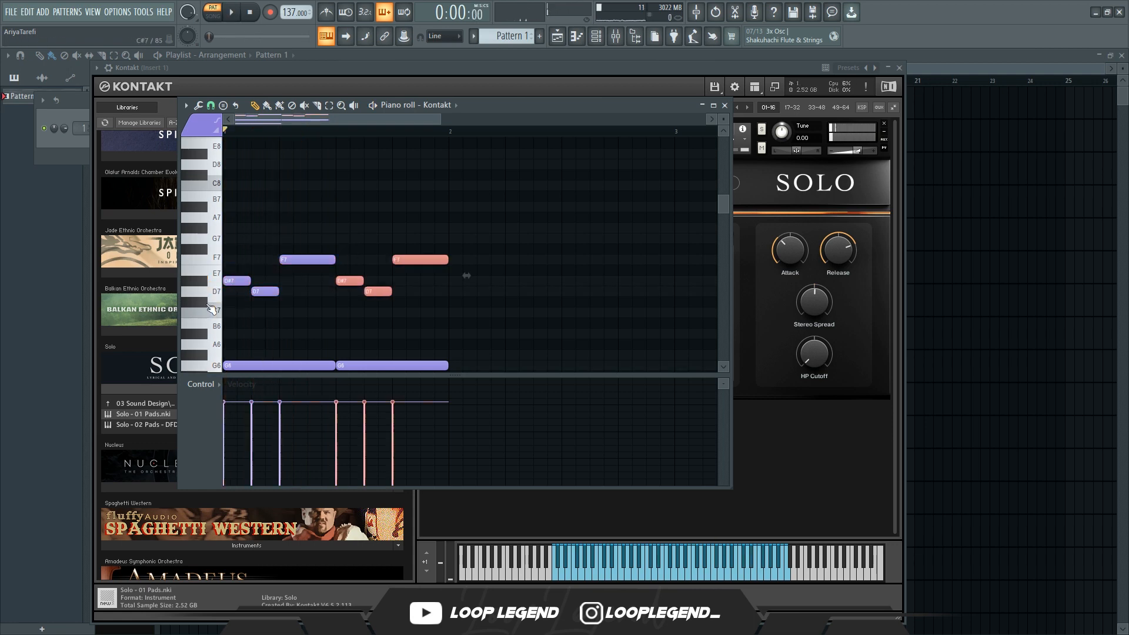
# Try the two longer F7 melody notes at A#7 and A#6 before bringing them back to F7
pyautogui.scroll(-2, 387, 262)
pyautogui.moveTo(435, 224); pyautogui.dragTo(293, 259)
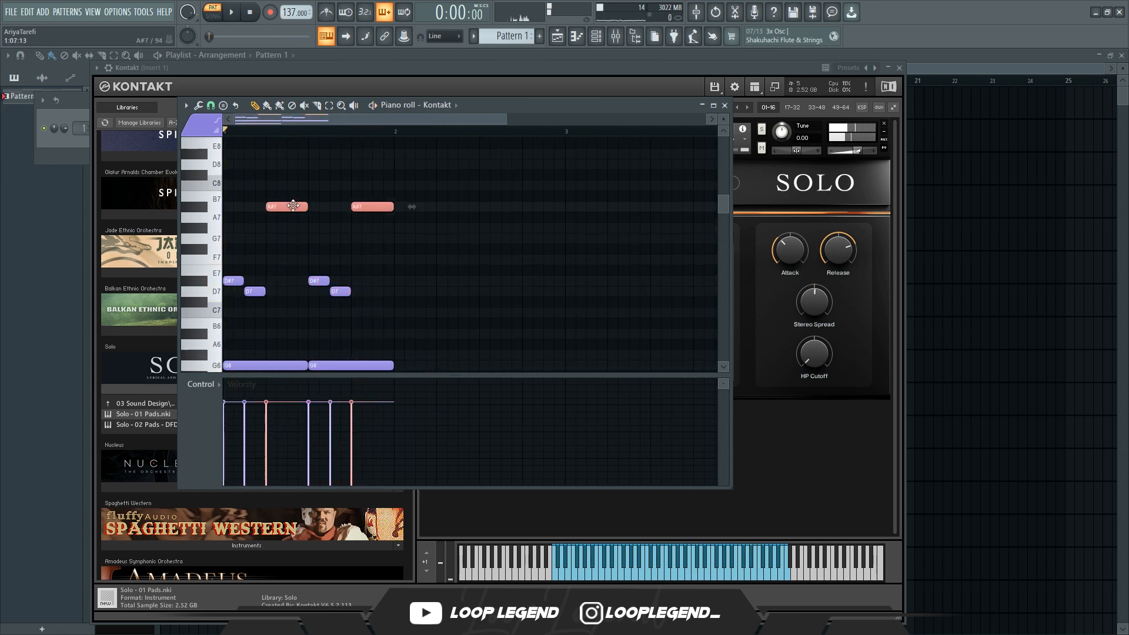
pyautogui.press('space')
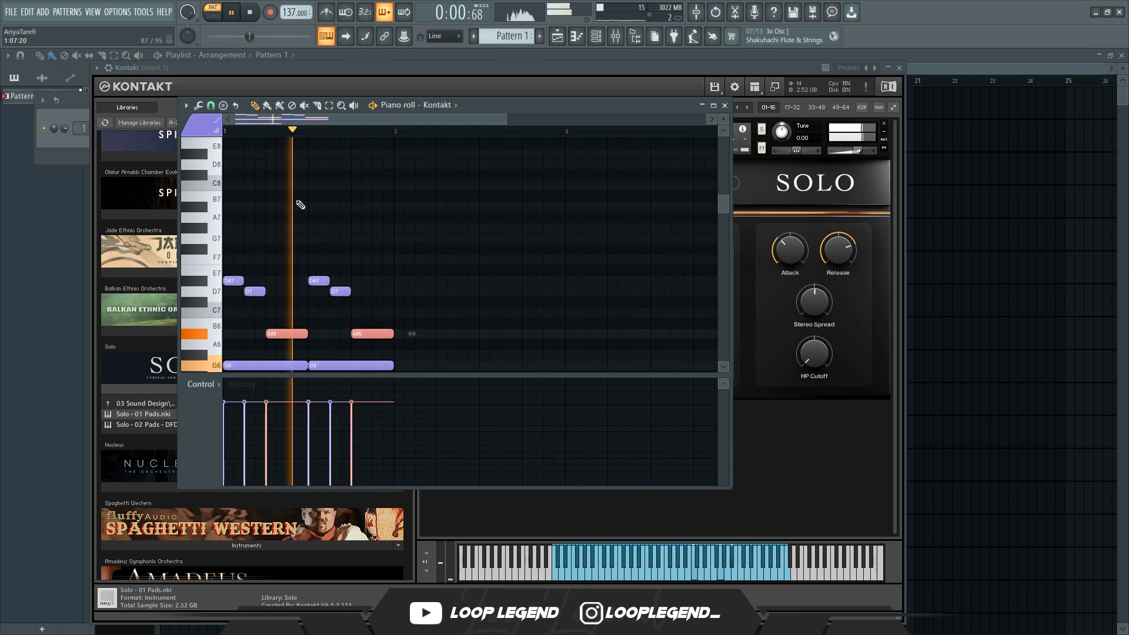
pyautogui.hotkey('ctrl', 'Up')
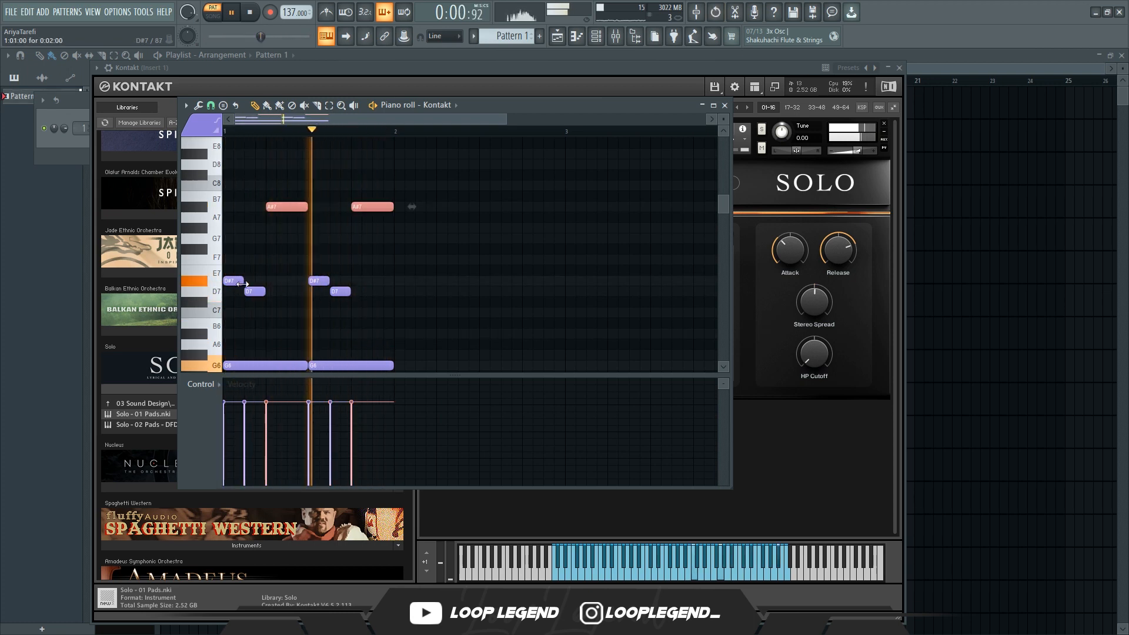
pyautogui.hotkey('shift', 'Down')
pyautogui.hotkey('shift', 'Down')
pyautogui.hotkey('shift', 'Down')
pyautogui.hotkey('shift', 'Down')
pyautogui.hotkey('shift', 'Down')
# Try raising the second long F7 note of bar 1 to G7 during playback
pyautogui.scroll(-4, 264, 294)
pyautogui.press('space')
pyautogui.scroll(3, 283, 255)
pyautogui.press('space')
pyautogui.moveTo(369, 228); pyautogui.dragTo(368, 206)
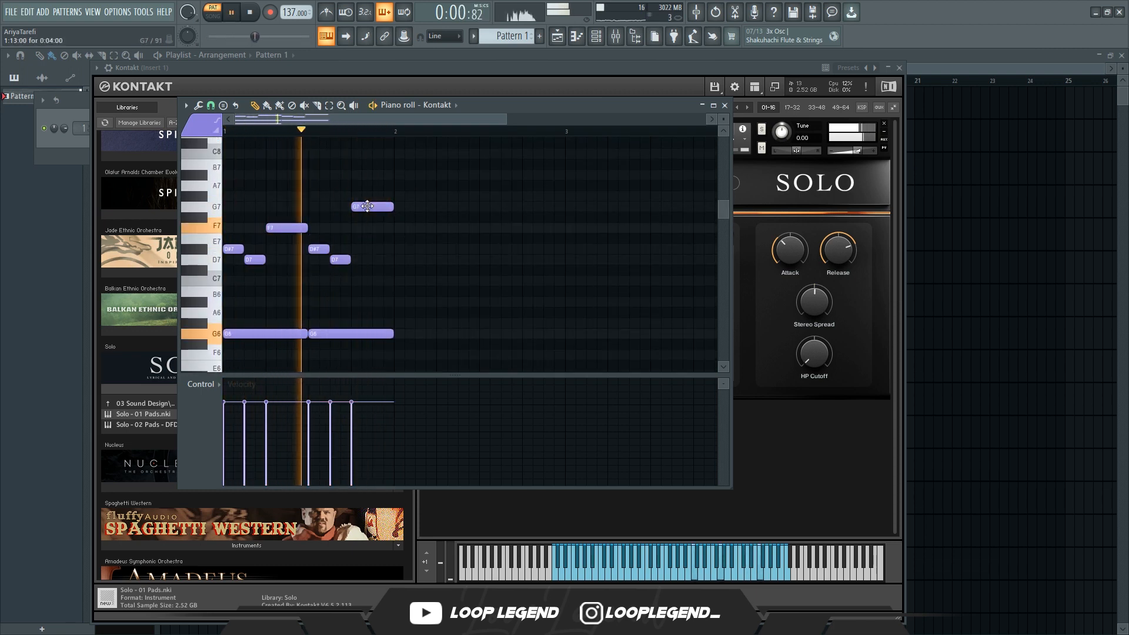
# Duplicate bar 1 into bar 2, raise its two long melody notes to G7 and play the result
pyautogui.hotkey('ctrl', 'b')
pyautogui.moveTo(443, 203); pyautogui.dragTo(551, 204)
pyautogui.press('space')
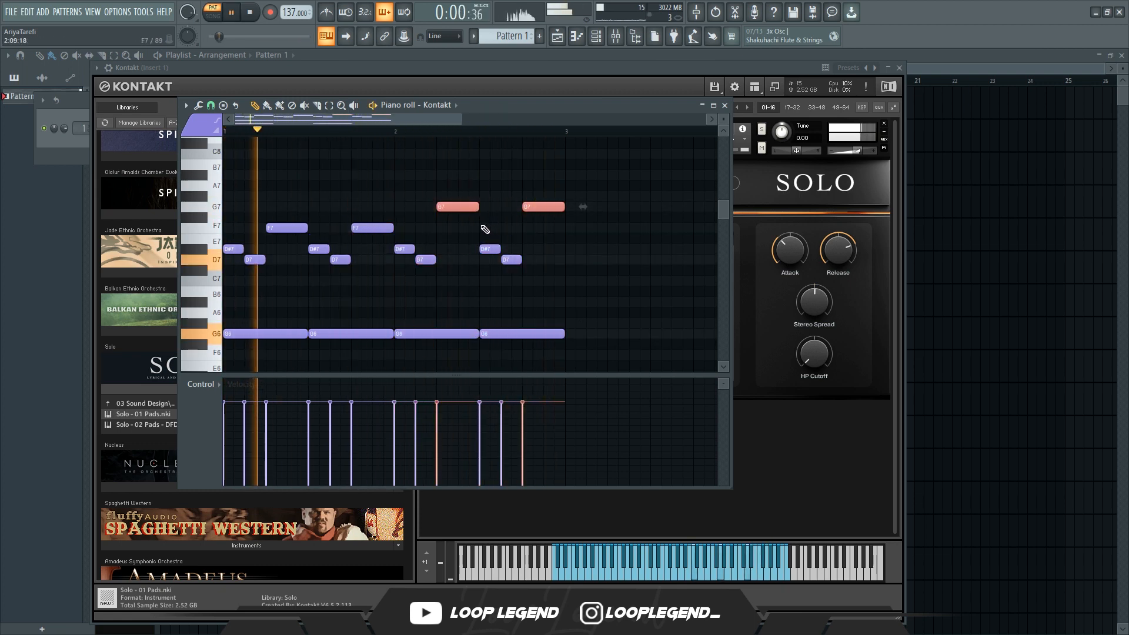
pyautogui.scroll(-6, 340, 255)
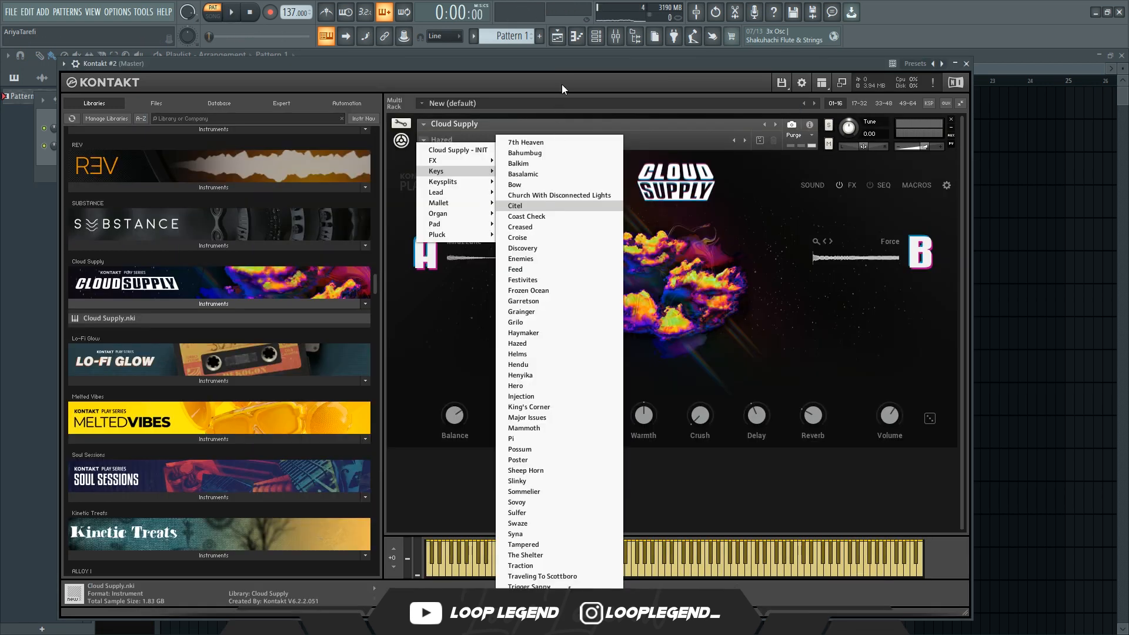
# Audition the Citel preset of Cloud Supply with a few notes
pyautogui.moveTo(591, 70); pyautogui.dragTo(580, 64)
pyautogui.press('o')
pyautogui.press('p')
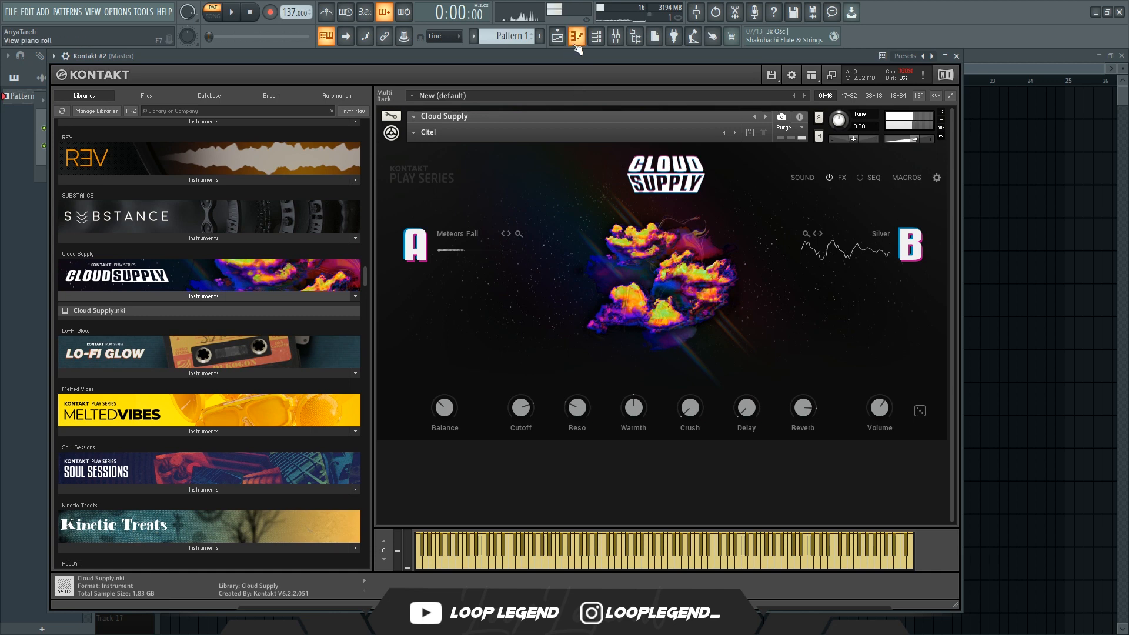
# Write and adjust notes for the Cloud Supply Citel channel in its piano roll, checking them in playback
pyautogui.click(576, 37)
pyautogui.scroll(2, 213, 263)
pyautogui.scroll(3, 213, 267)
pyautogui.scroll(-6, 214, 279)
pyautogui.moveTo(227, 341); pyautogui.dragTo(222, 343)
pyautogui.rightClick(239, 347)
pyautogui.scroll(3, 235, 341)
pyautogui.press('space')
pyautogui.click(295, 238)
pyautogui.moveTo(295, 237); pyautogui.dragTo(304, 238)
pyautogui.click(592, 239)
pyautogui.scroll(-2, 552, 300)
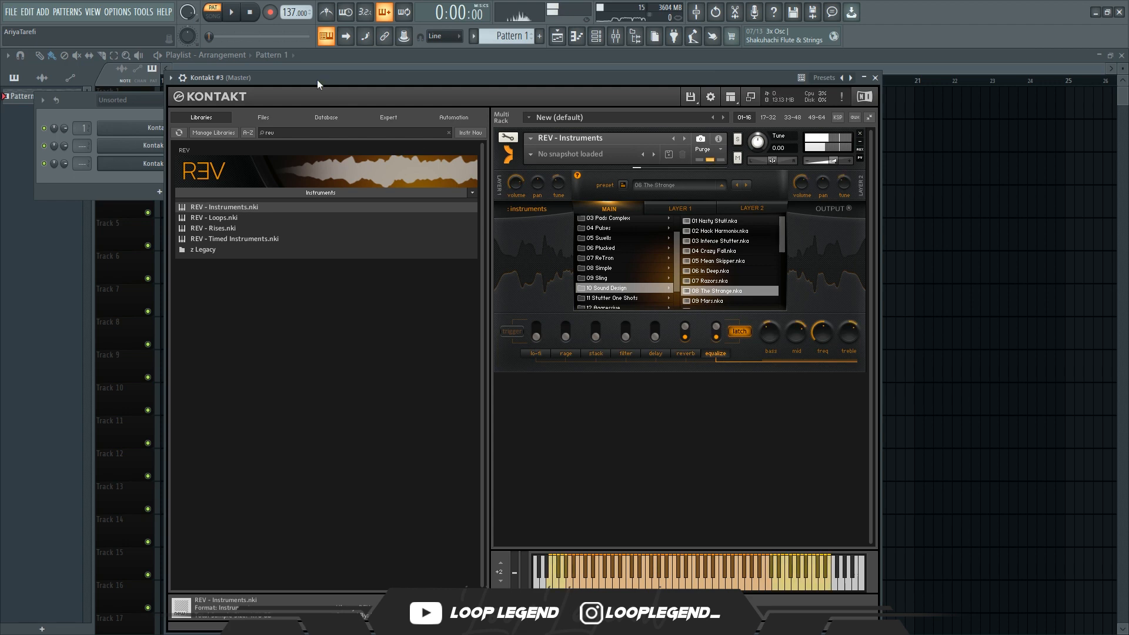
# Review REV's sound design presets and the held C5 and C6 notes of Kontakt #3 during playback
pyautogui.moveTo(781, 240); pyautogui.dragTo(784, 257)
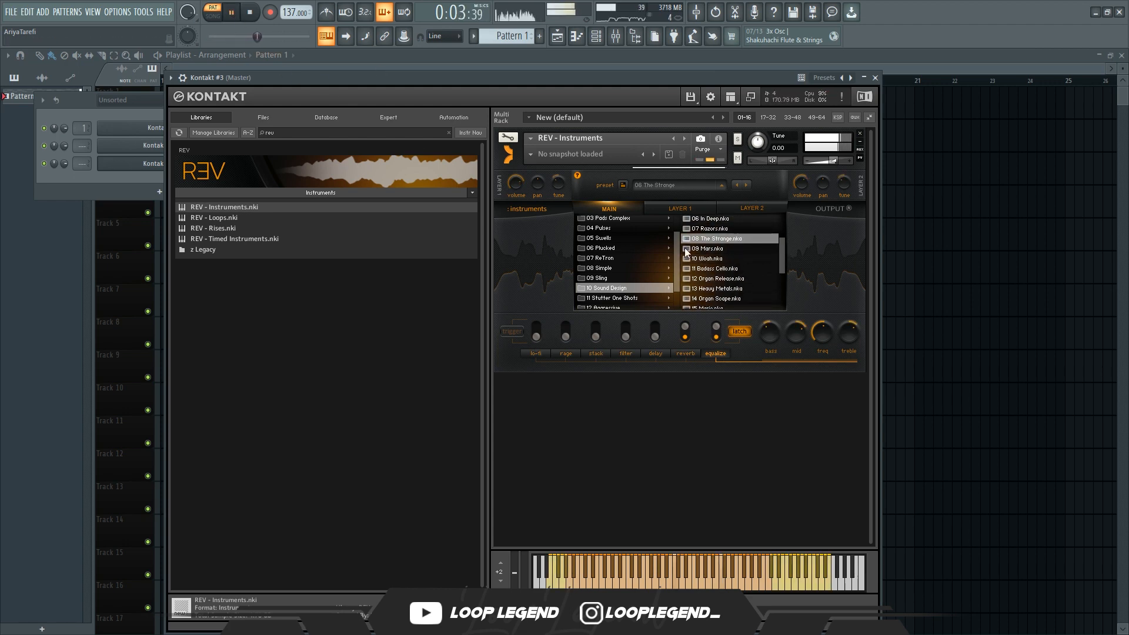
pyautogui.click(578, 42)
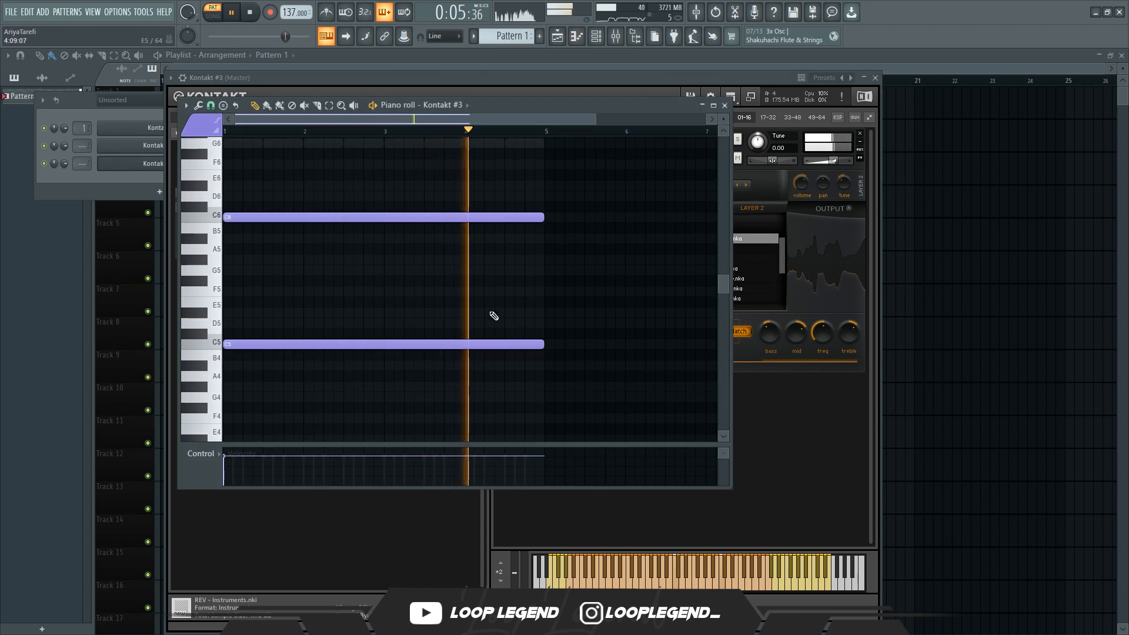
pyautogui.scroll(2, 483, 319)
pyautogui.scroll(-3, 479, 315)
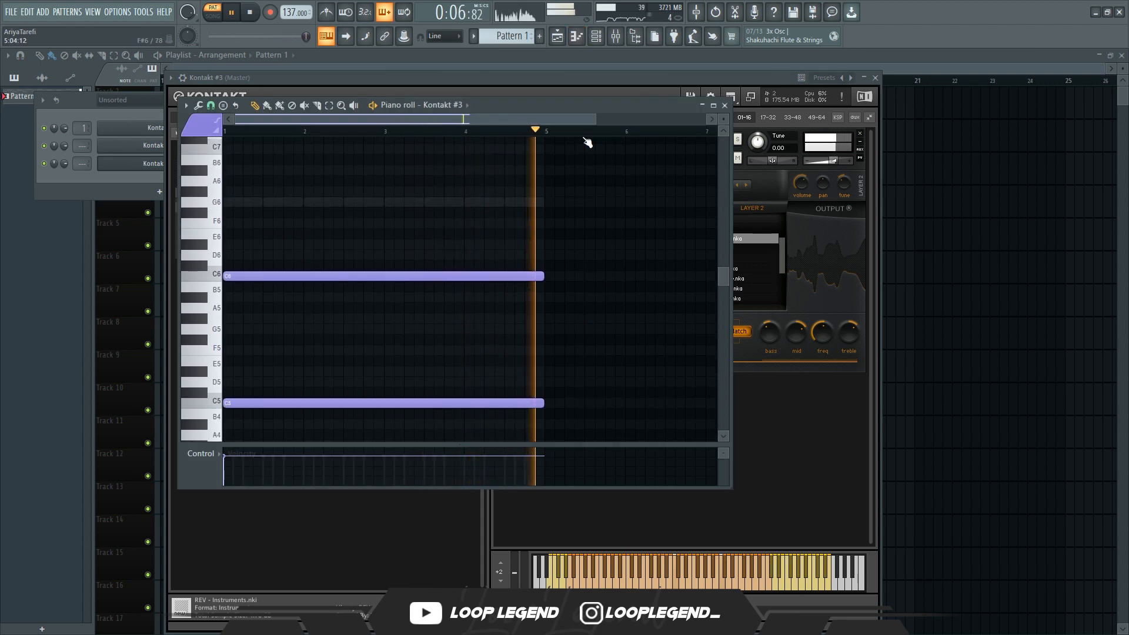
# Lower the low-pass cutoff in Fruity parametric EQ 2 on the Kontakt #3 mixer track
pyautogui.click(596, 38)
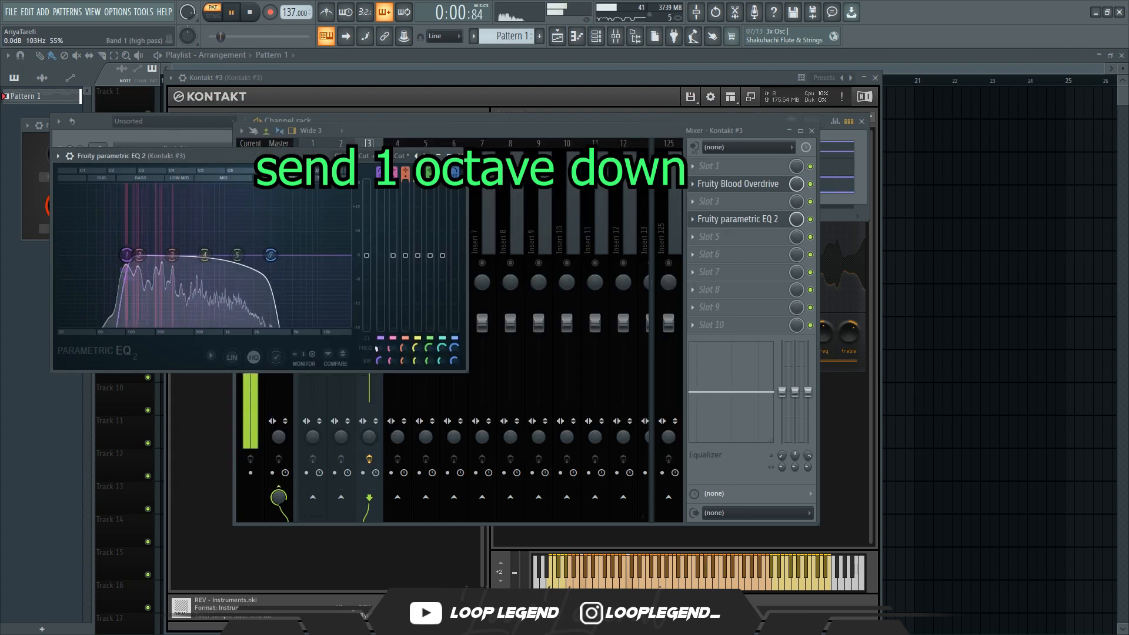
pyautogui.moveTo(270, 254); pyautogui.dragTo(251, 255)
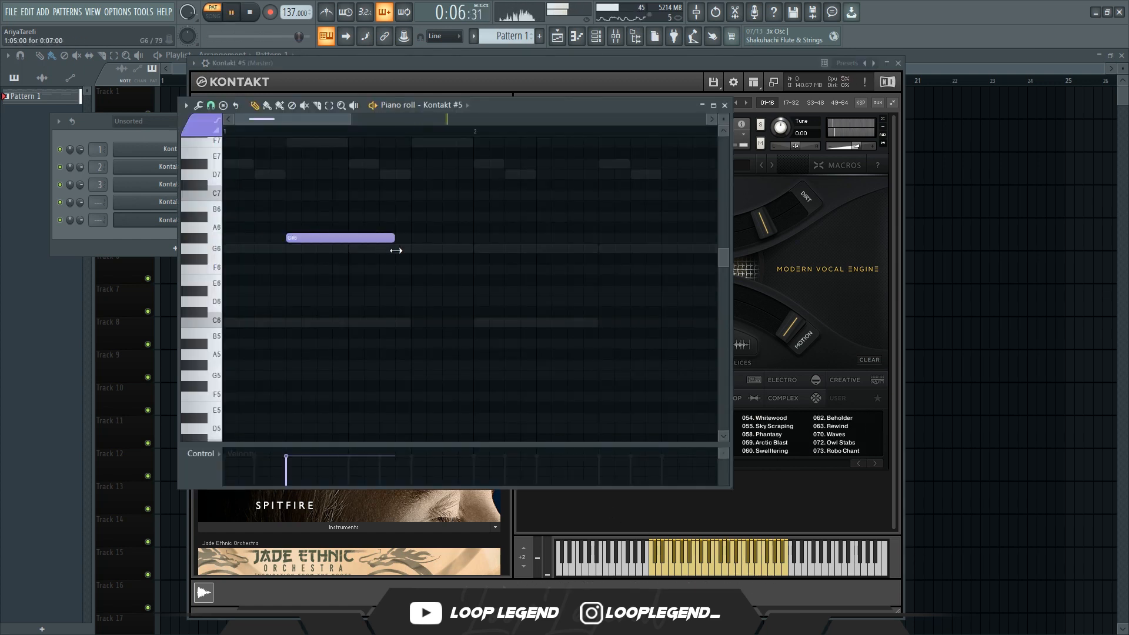
# Add a G6 note after the G#6, shortened to end at bar 2, and a C6 note at bar 2's start
pyautogui.click(413, 249)
pyautogui.click(478, 323)
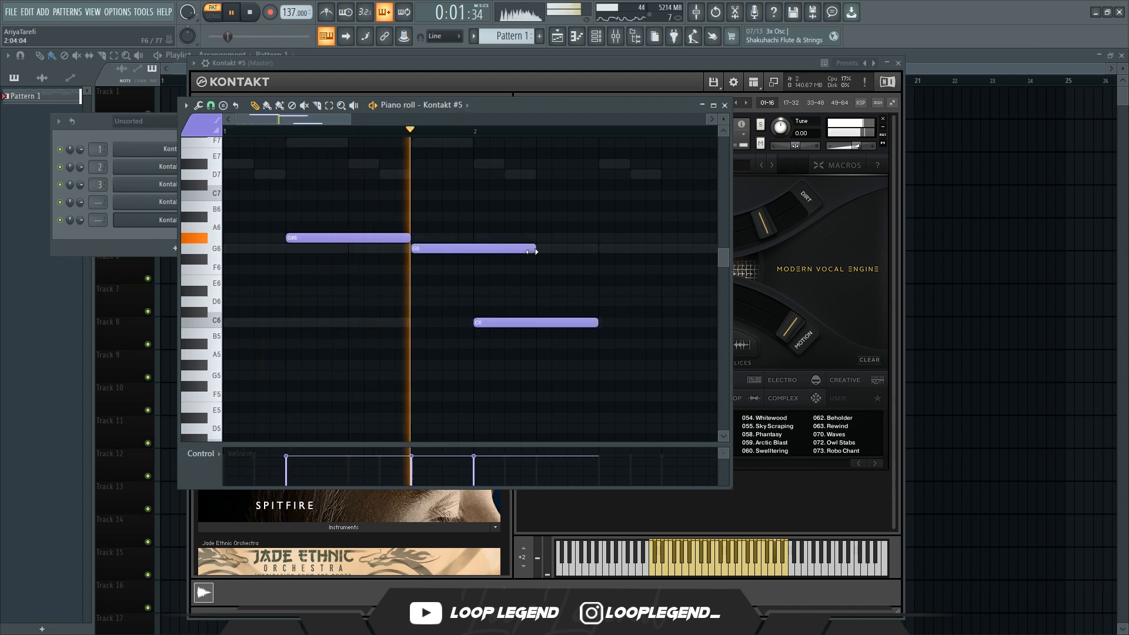
pyautogui.moveTo(532, 249); pyautogui.dragTo(470, 262)
# Delete the G#6 note in bar 1 and continue the C6 part to the end of bar 2
pyautogui.scroll(-2, 461, 272)
pyautogui.moveTo(408, 295); pyautogui.dragTo(212, 154)
pyautogui.press('Delete')
pyautogui.hotkey('ctrl', 'z')
pyautogui.rightClick(317, 238)
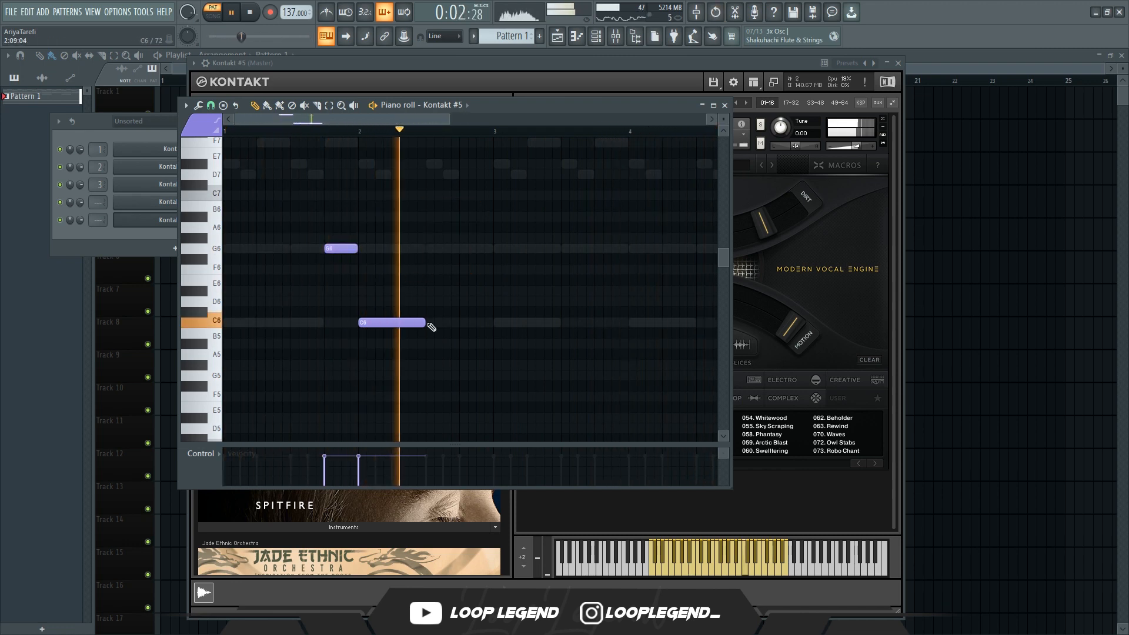
pyautogui.moveTo(431, 327); pyautogui.dragTo(489, 326)
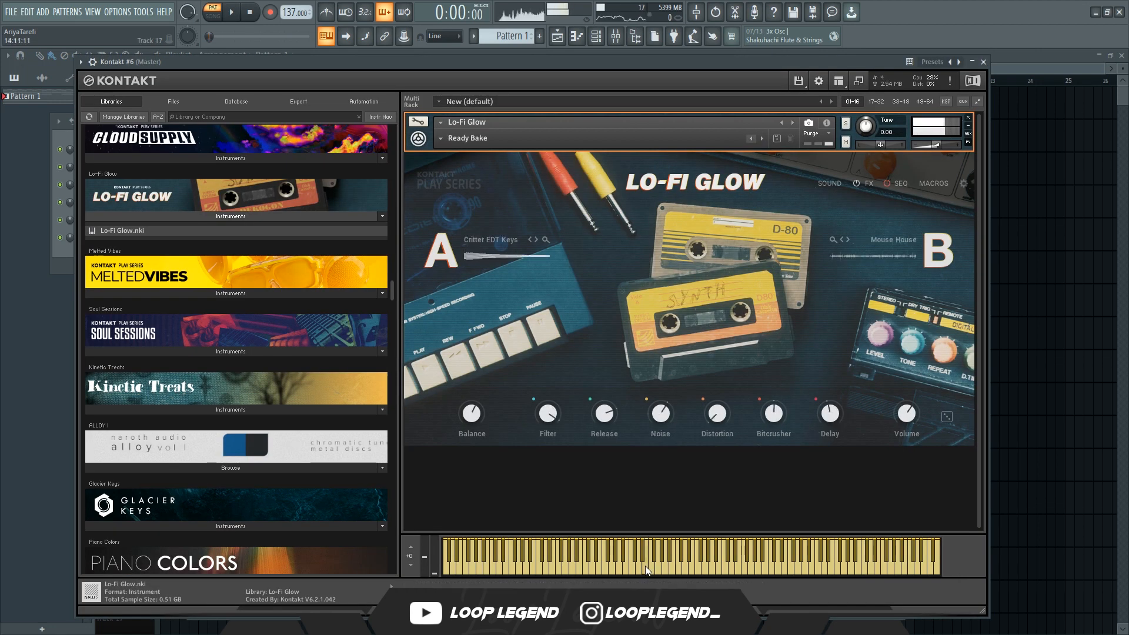
# Open the piano roll for the Lo-Fi Glow channel
pyautogui.click(579, 39)
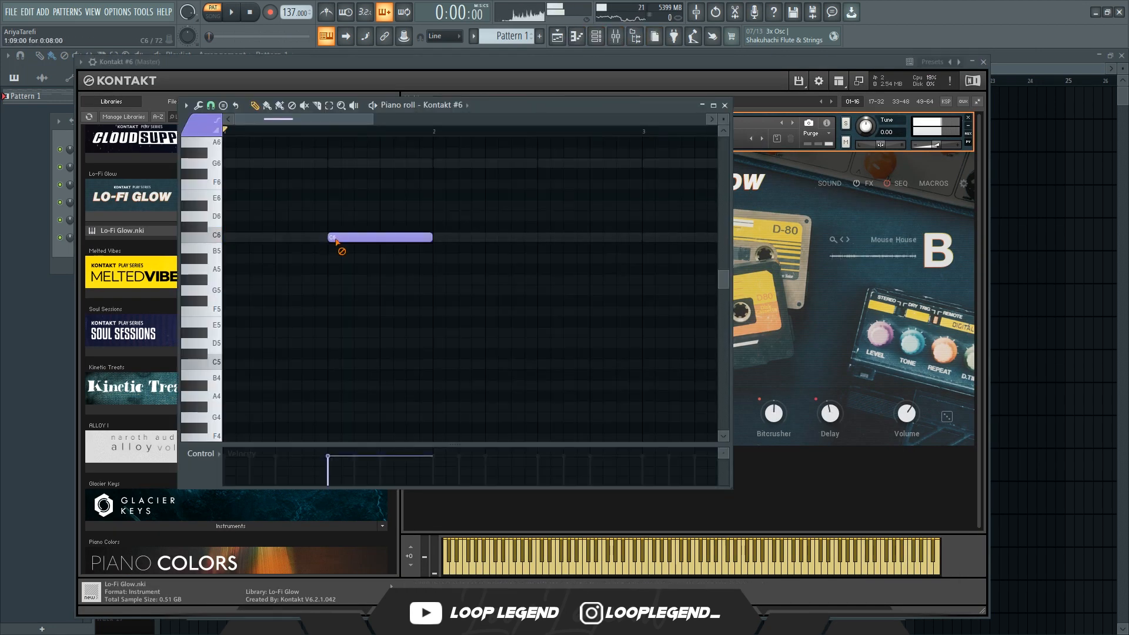
# Try a C6 note in bar 1 and a G#5 note at the start of bar 2 for Lo-Fi Glow
pyautogui.press('space')
pyautogui.click(288, 242)
pyautogui.click(465, 280)
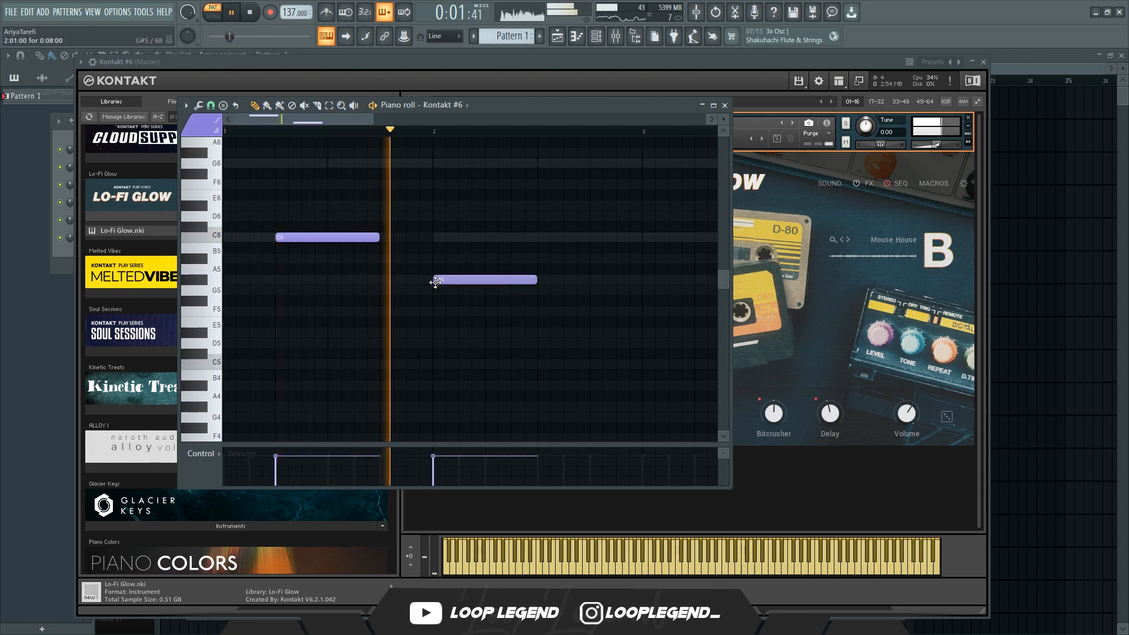
pyautogui.rightClick(467, 281)
pyautogui.rightClick(358, 236)
# Place a short C6 note midway through bar 3 and a short G6 note slightly after it
pyautogui.press('space')
pyautogui.scroll(-3, 518, 262)
pyautogui.scroll(3, 535, 275)
pyautogui.press('space')
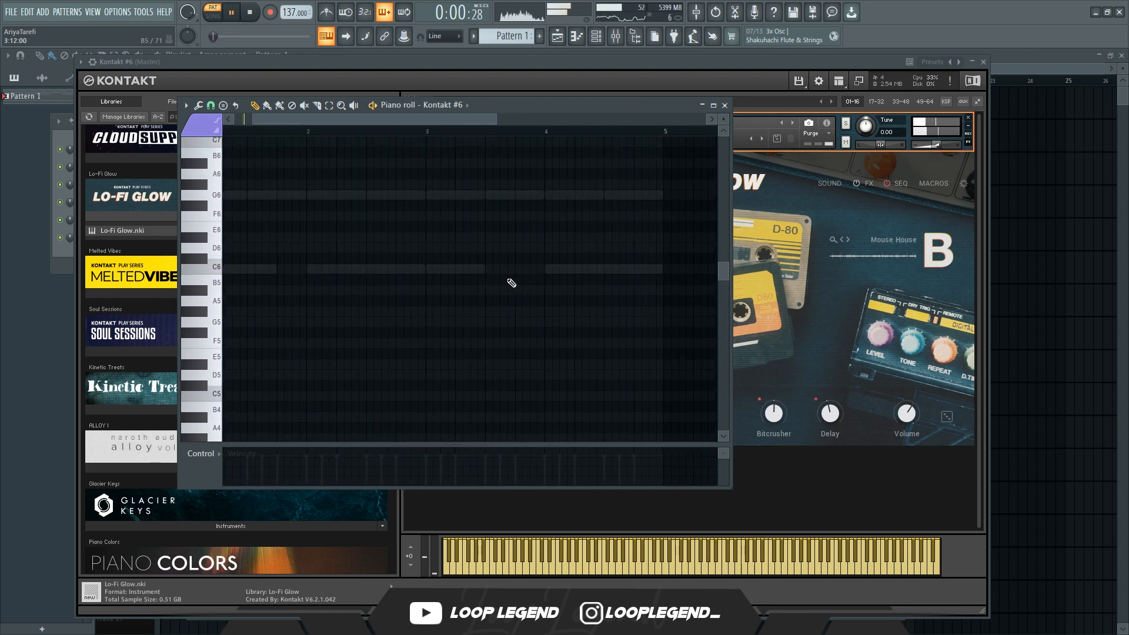
pyautogui.click(489, 271)
pyautogui.moveTo(542, 269); pyautogui.dragTo(492, 268)
pyautogui.scroll(2, 493, 262)
pyautogui.scroll(1, 495, 263)
pyautogui.click(486, 195)
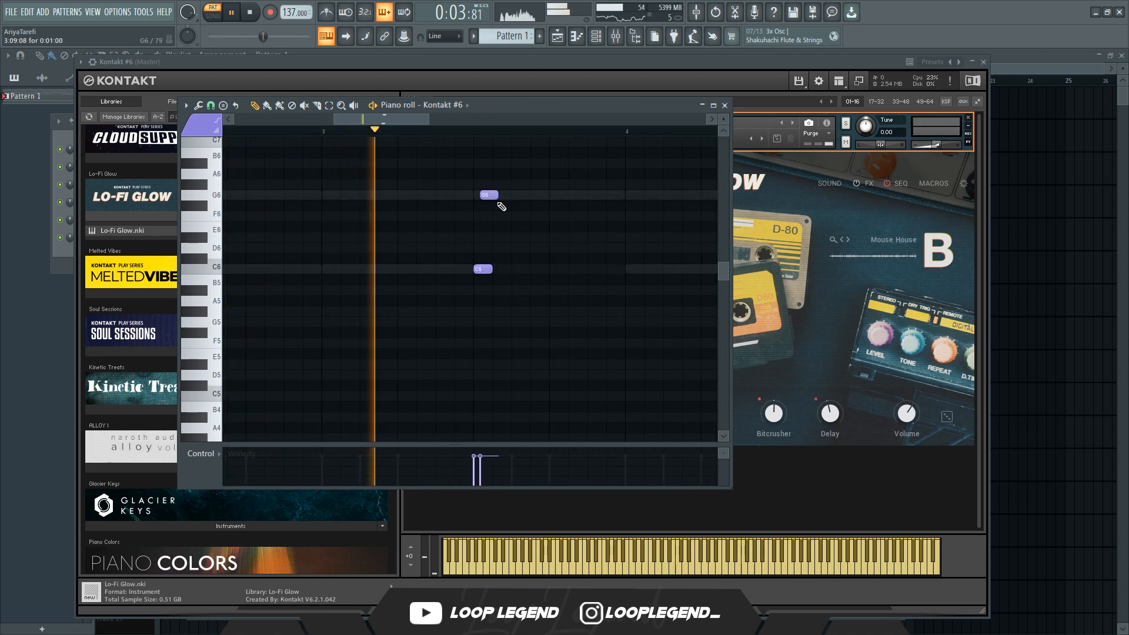
# Add an F6 note late in bar 3 and lengthen it to the start of bar 4
pyautogui.click(546, 215)
pyautogui.press('space')
pyautogui.scroll(-2, 367, 134)
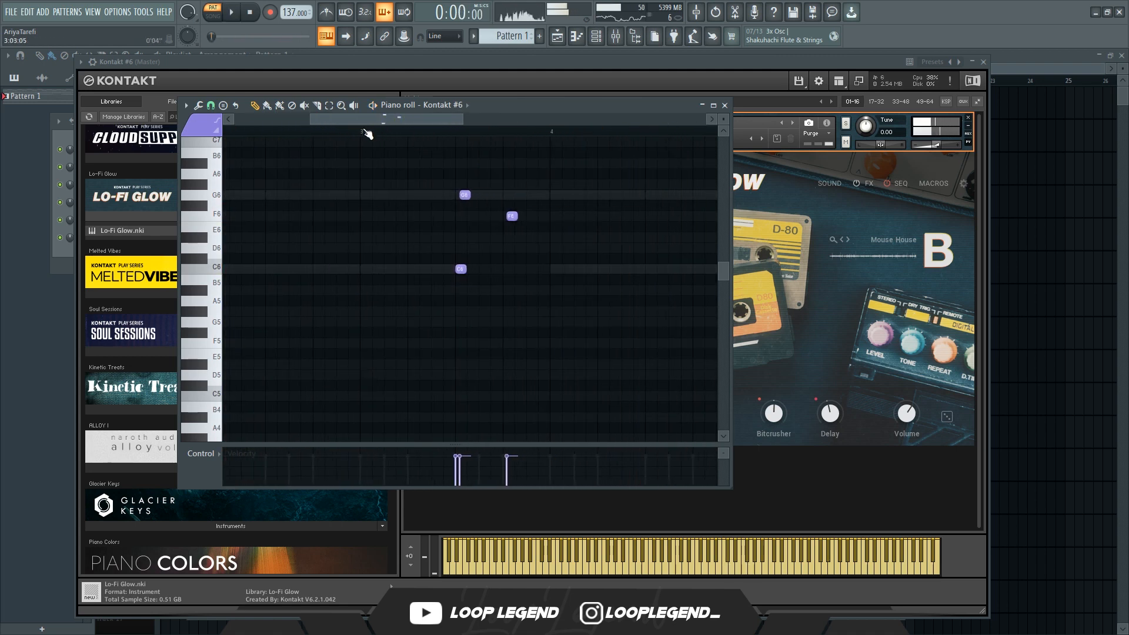
pyautogui.press('space')
pyautogui.moveTo(516, 216); pyautogui.dragTo(552, 215)
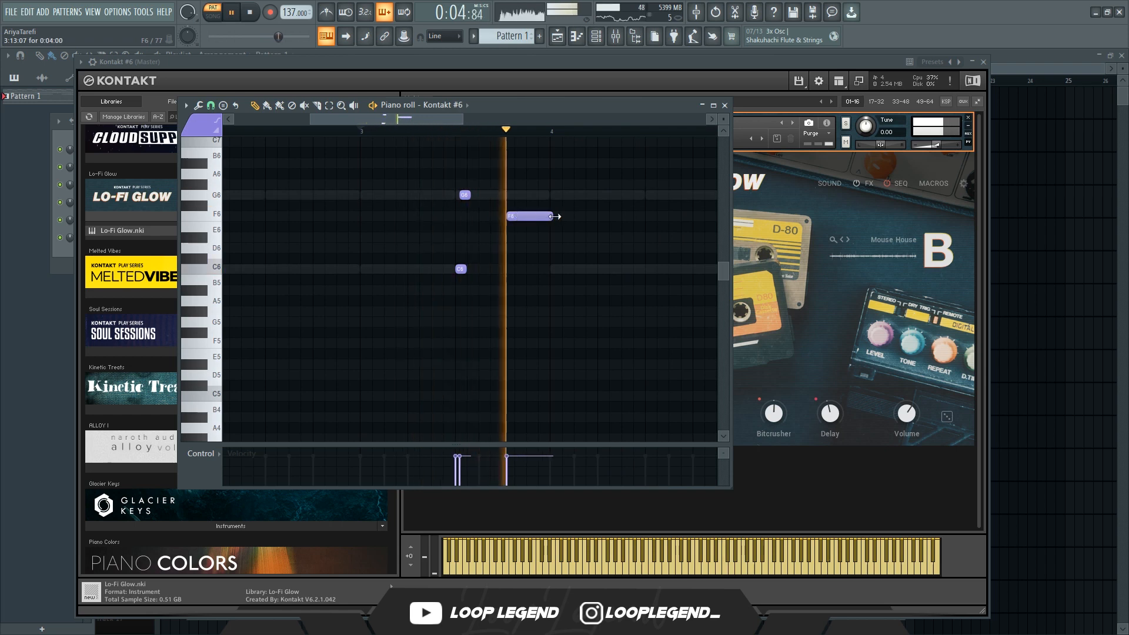
# Add a D#6 note at the start of bar 4 and a D6 note midway through the bar
pyautogui.click(555, 237)
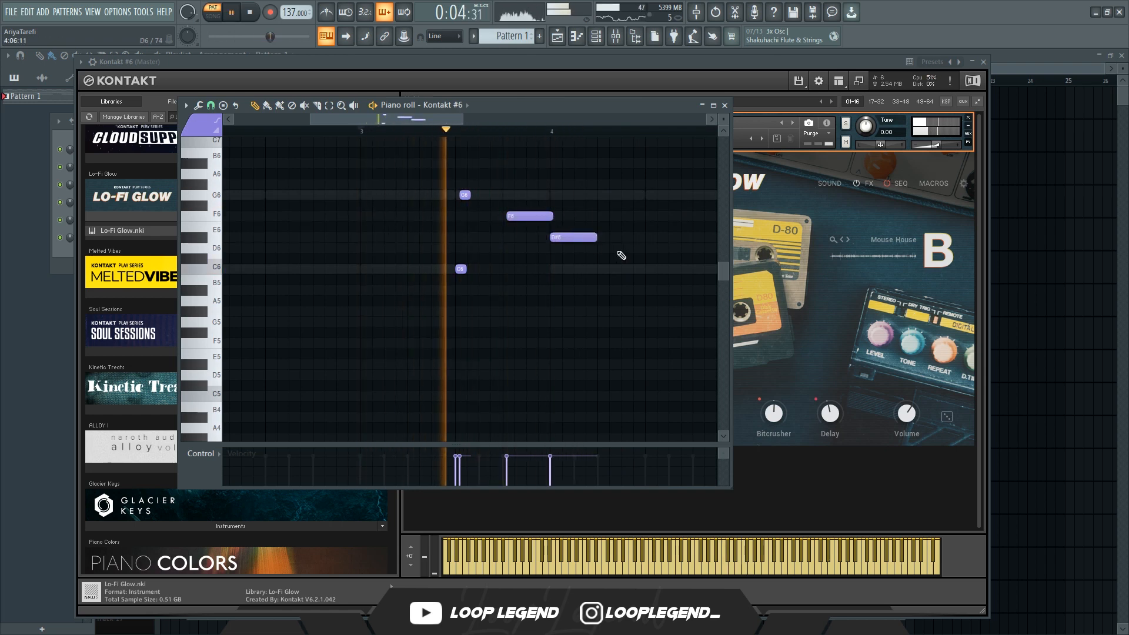
pyautogui.click(647, 248)
pyautogui.scroll(-3, 646, 247)
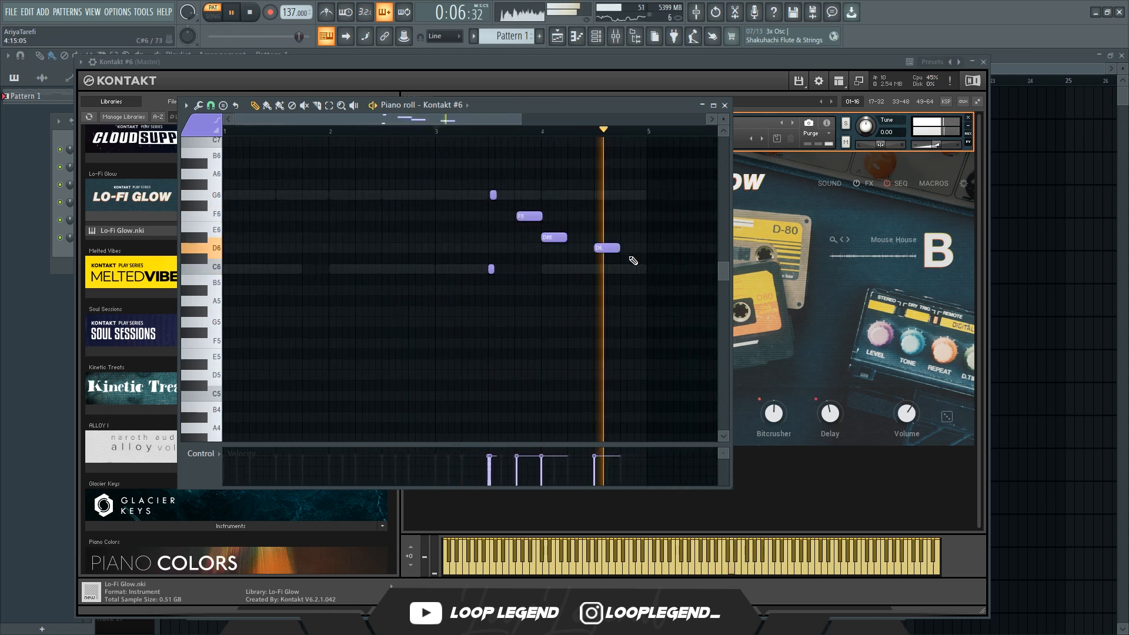
pyautogui.scroll(3, 395, 272)
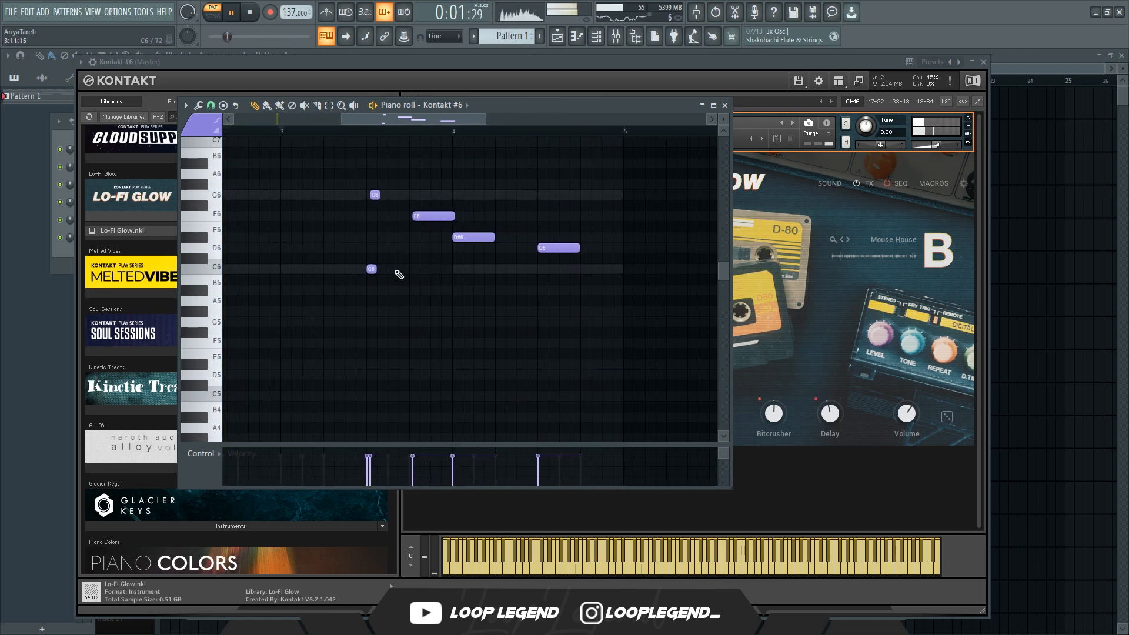
# Retune the short G6 note in bar 3 to D#6 and audition the phrase
pyautogui.moveTo(375, 195); pyautogui.dragTo(441, 215)
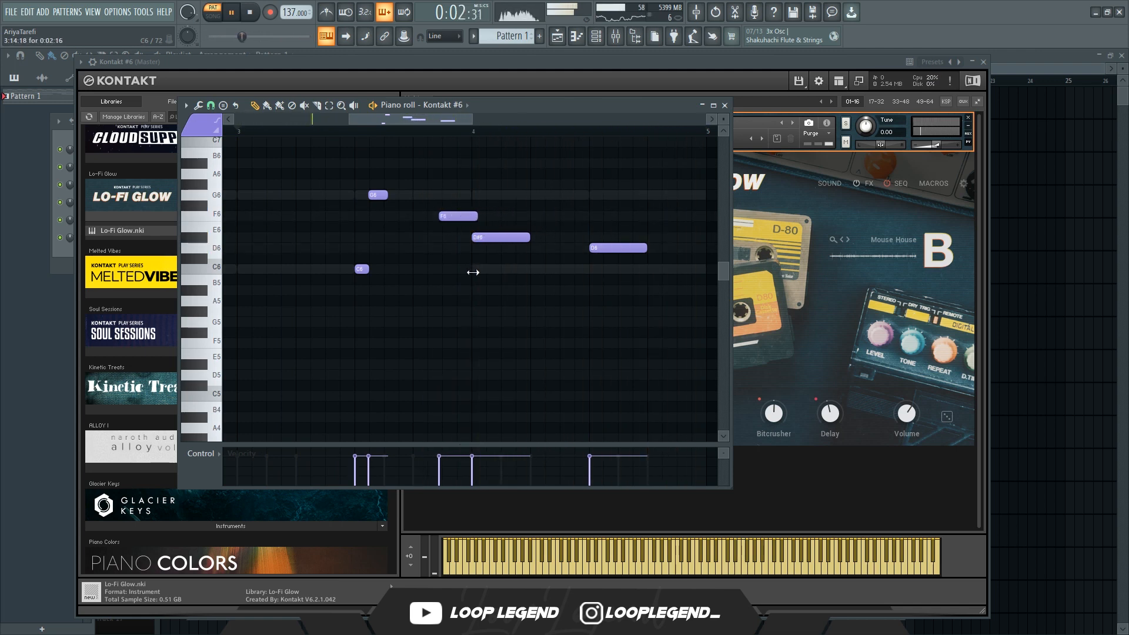
pyautogui.moveTo(510, 239); pyautogui.dragTo(507, 235)
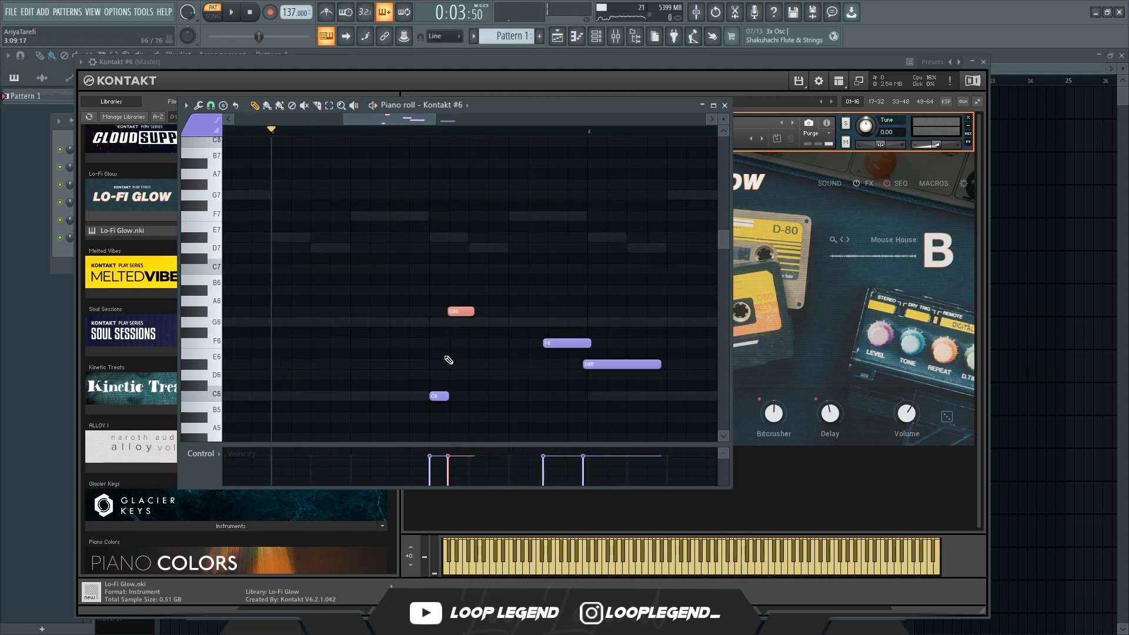
pyautogui.press('space')
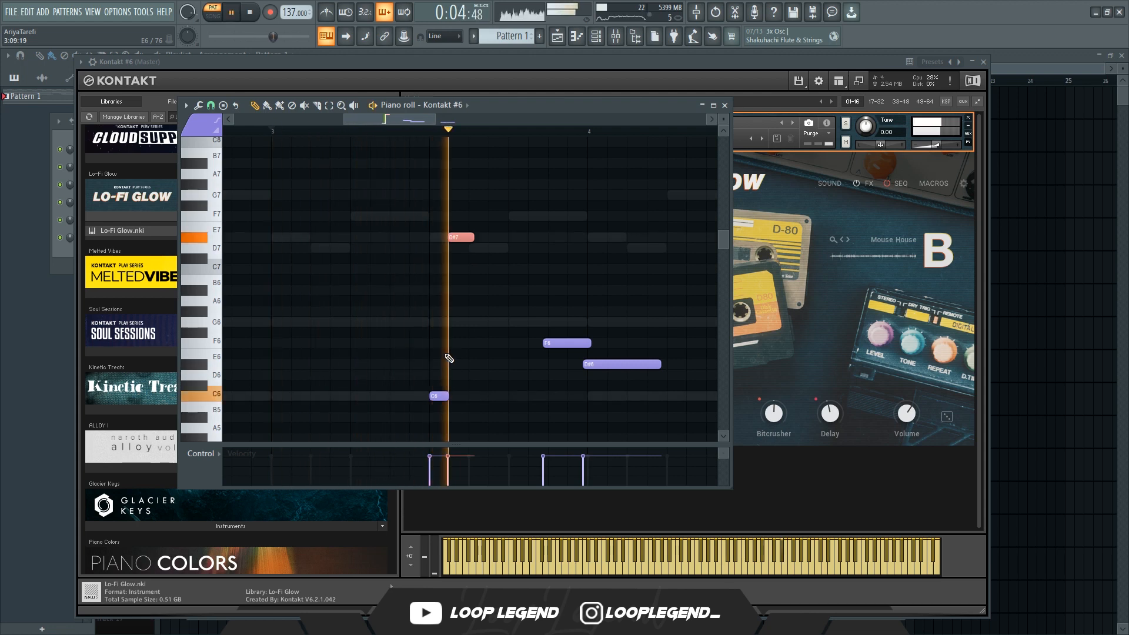
pyautogui.hotkey('ctrl', 'Down')
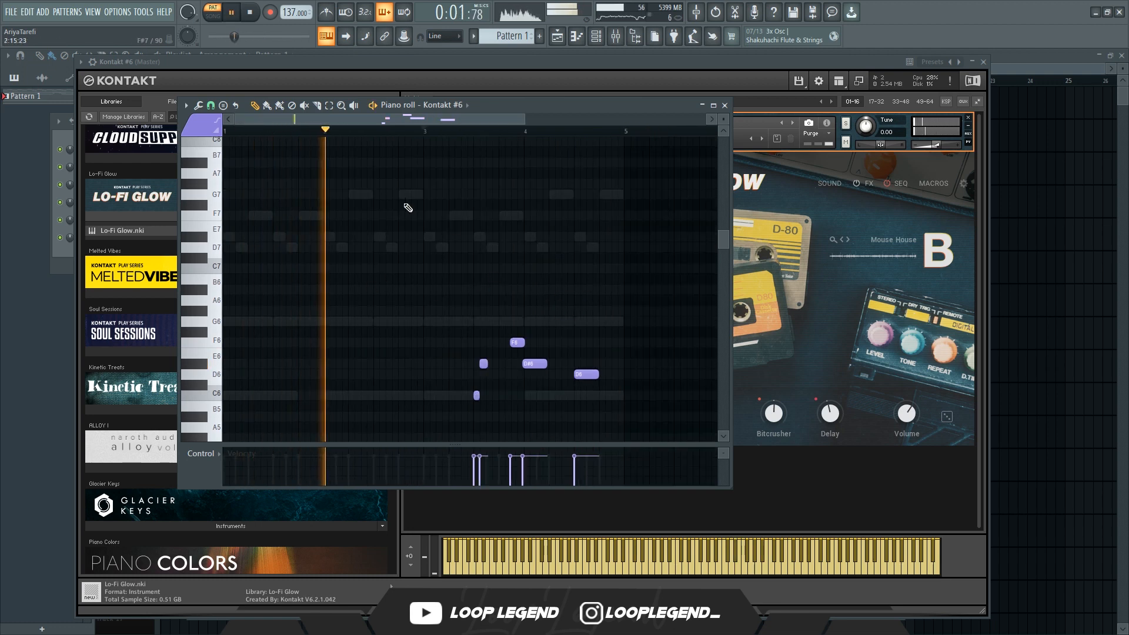
# Add a G7 note at the end of bar 2, plus D7 and D#7 notes in bar 1, and play them back
pyautogui.click(401, 195)
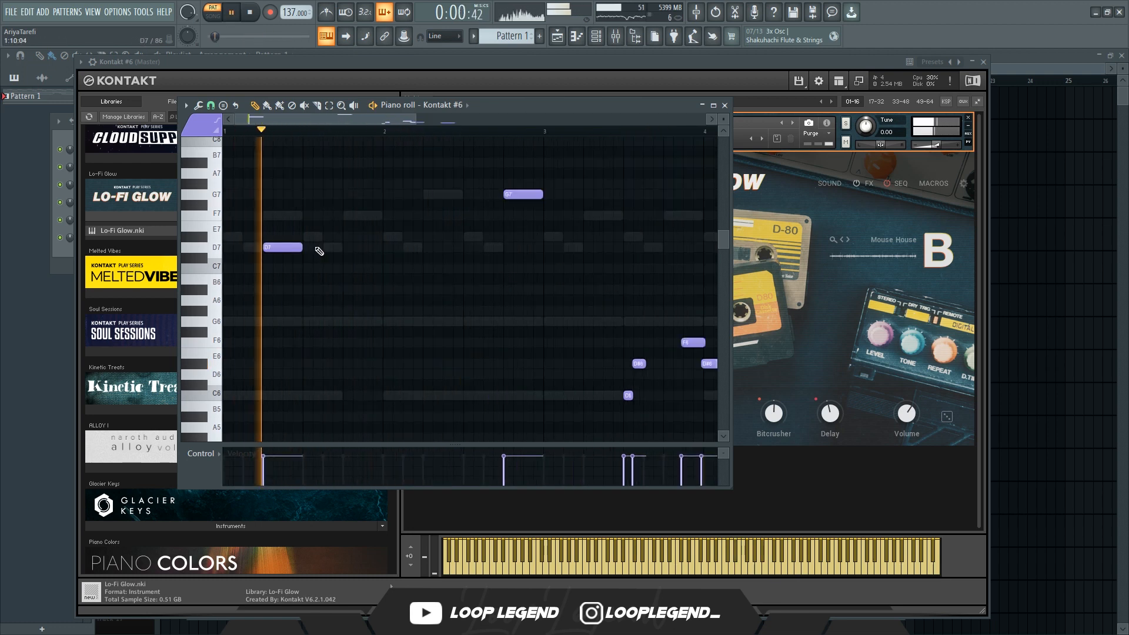
pyautogui.click(319, 248)
pyautogui.click(353, 236)
pyautogui.press('space')
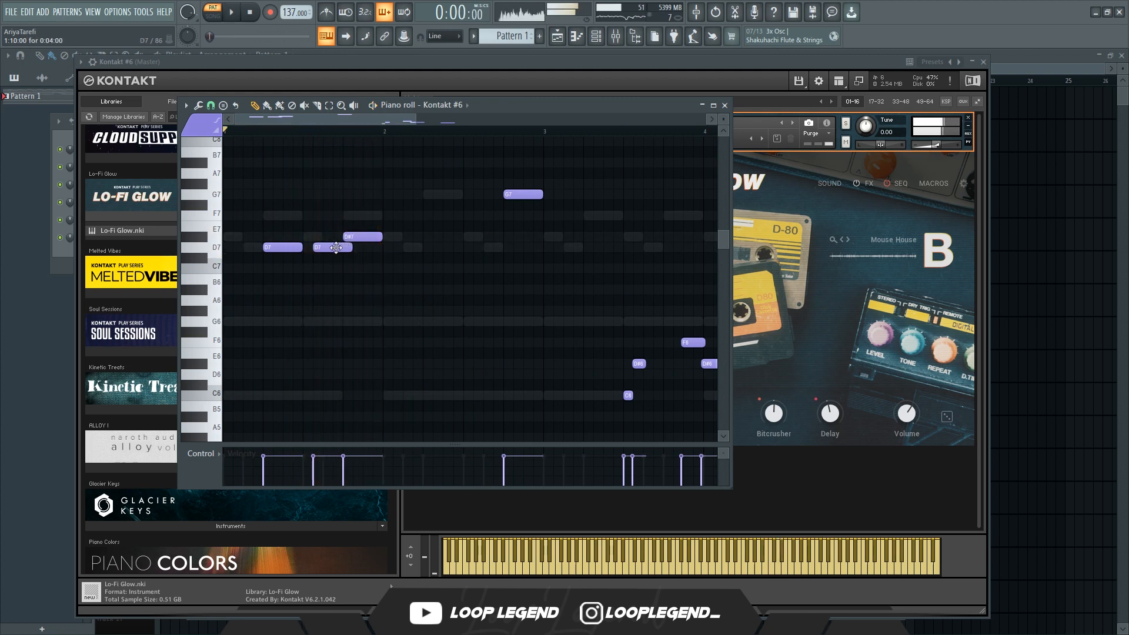
pyautogui.press('space')
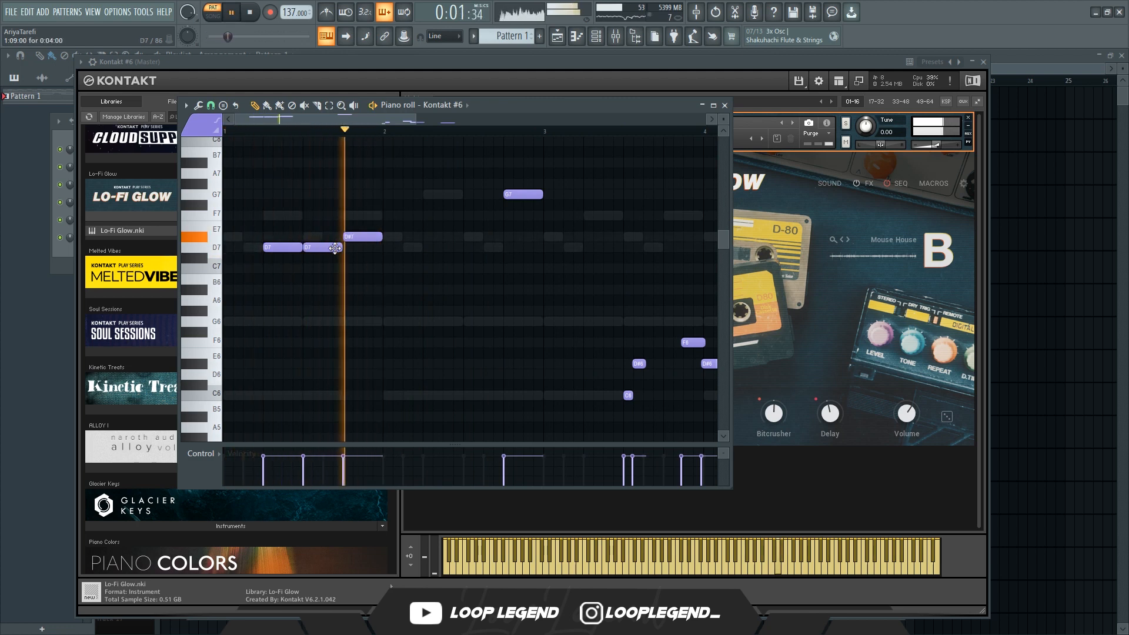
pyautogui.press('space')
# Delete the second D7 note in bar 1 and try a D7 note midway through bar 2
pyautogui.click(310, 248)
pyautogui.rightClick(334, 248)
pyautogui.click(470, 249)
pyautogui.rightClick(467, 250)
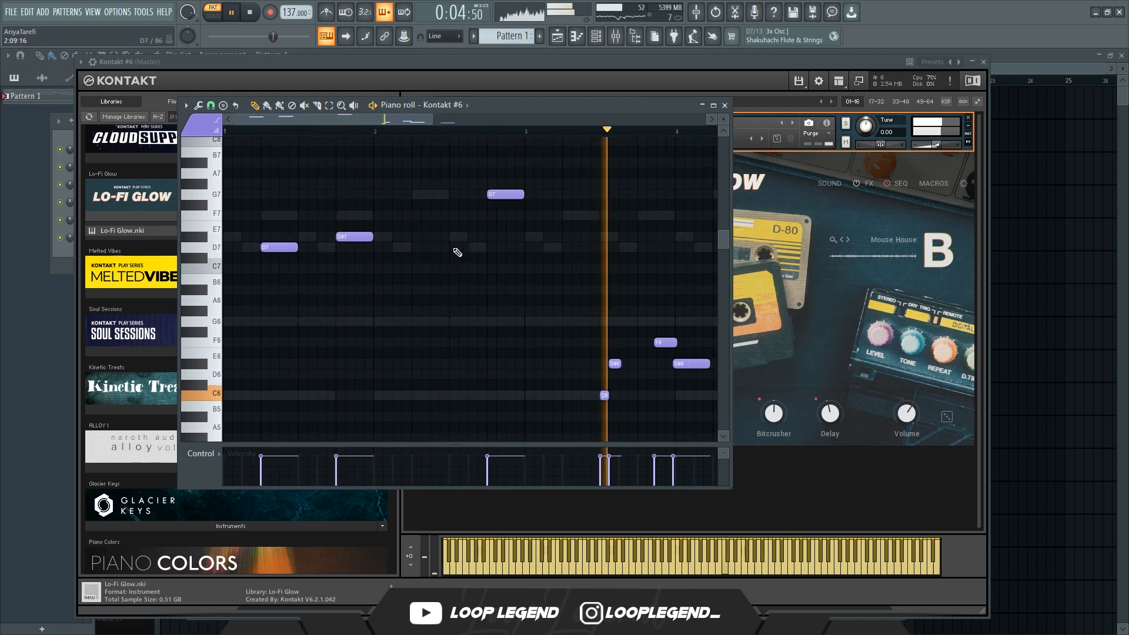
# Lower the D7, D#7 and G7 notes in bars 1 and 2 by one octave
pyautogui.scroll(-2, 457, 251)
pyautogui.moveTo(445, 169); pyautogui.dragTo(189, 299)
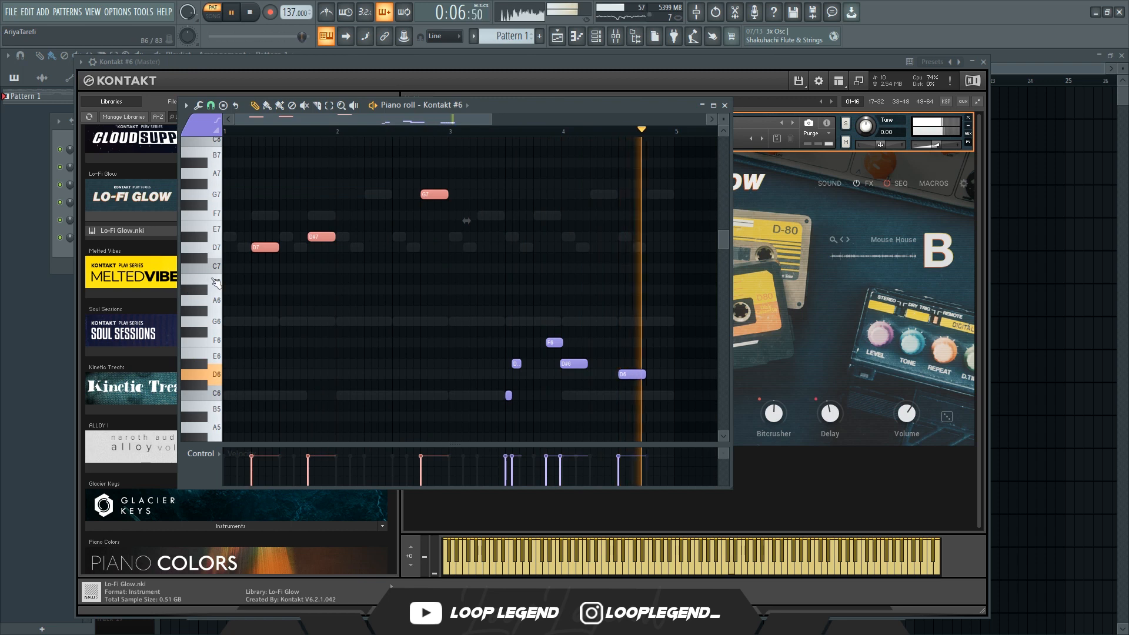
pyautogui.hotkey('ctrl', 'Down')
pyautogui.scroll(-2, 275, 316)
pyautogui.scroll(2, 258, 309)
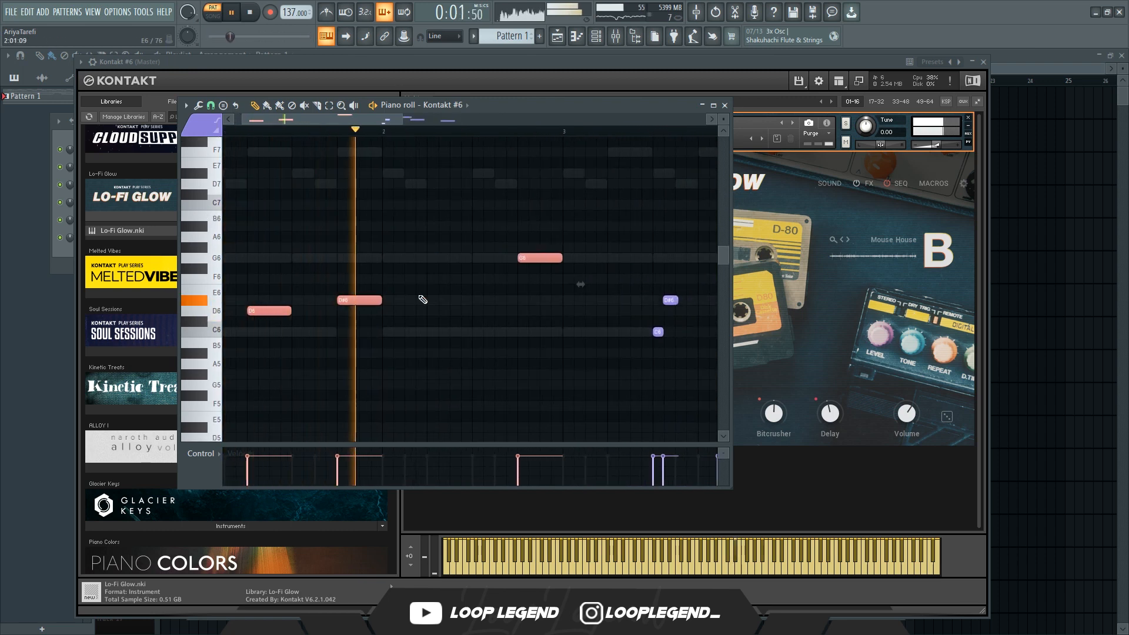
# Add a D6 note midway through bar 2 and stacked G6 and C6 notes at the start of bar 1
pyautogui.click(475, 310)
pyautogui.scroll(-2, 520, 294)
pyautogui.click(238, 257)
pyautogui.click(238, 331)
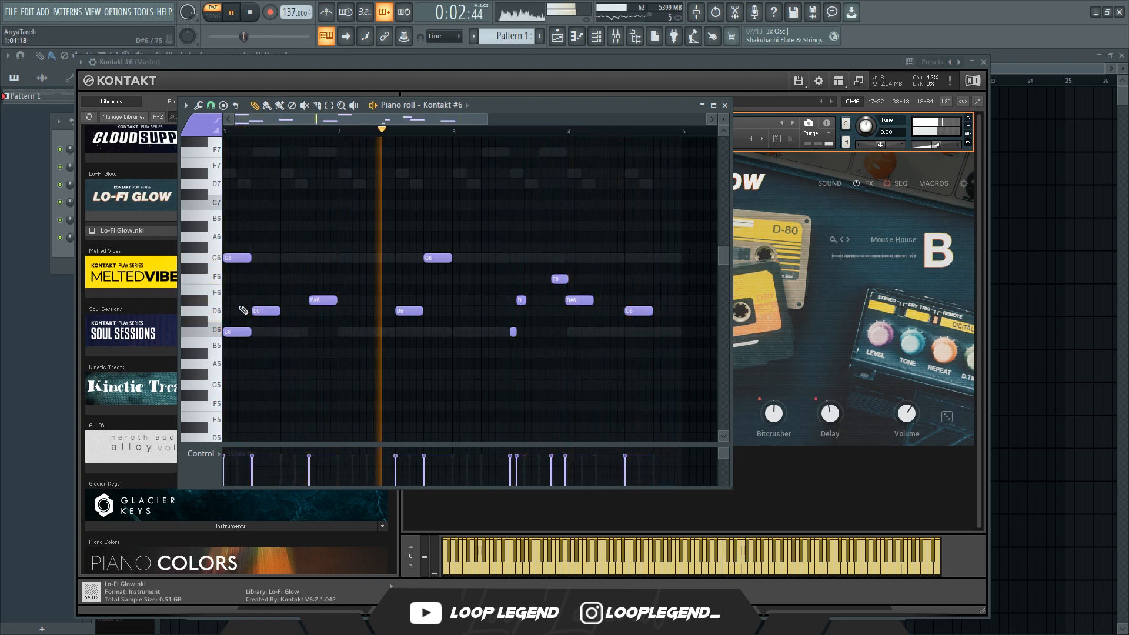
pyautogui.scroll(-3, 250, 307)
pyautogui.scroll(3, 271, 307)
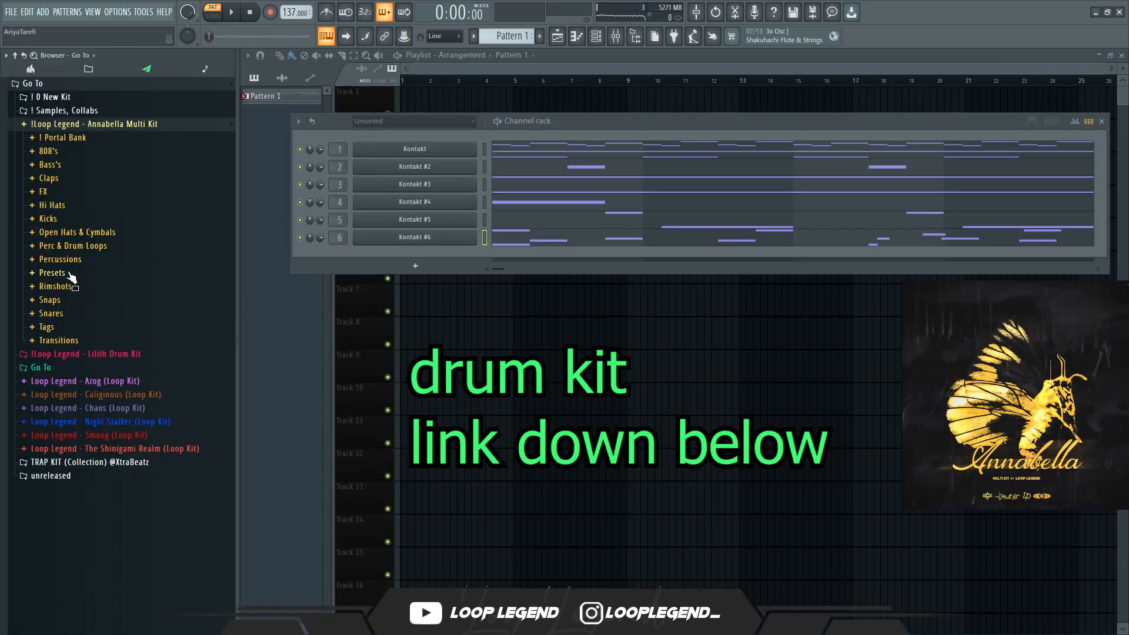
# Try the Legendary Bass preset in a new channel, playing long C4 notes and adjusting their lengths
pyautogui.click(79, 288)
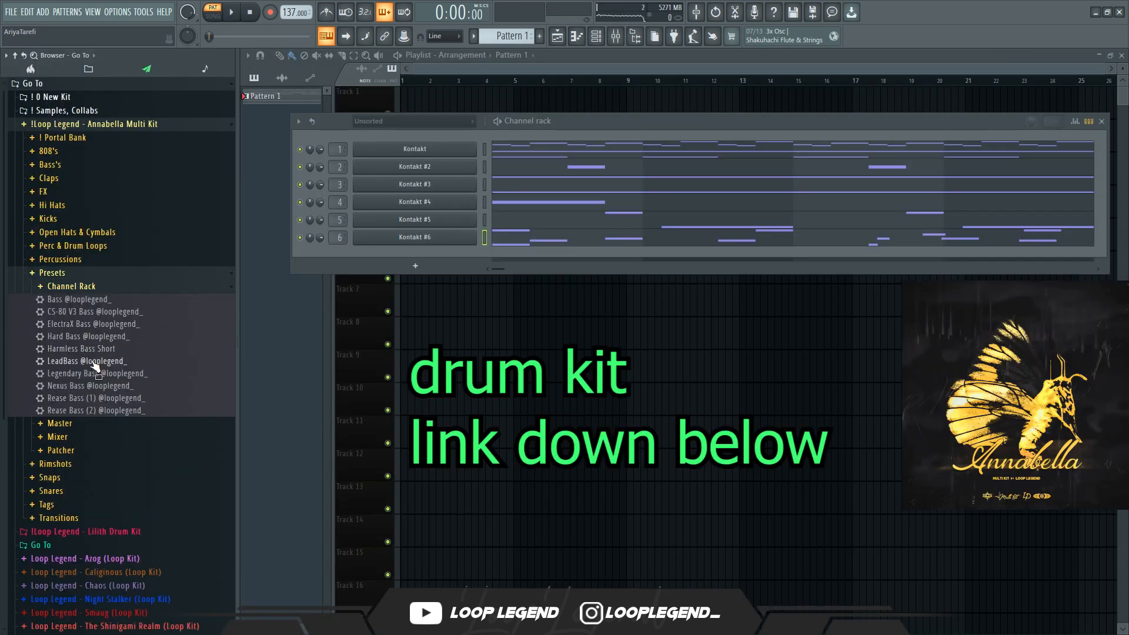
pyautogui.moveTo(386, 292); pyautogui.dragTo(408, 258)
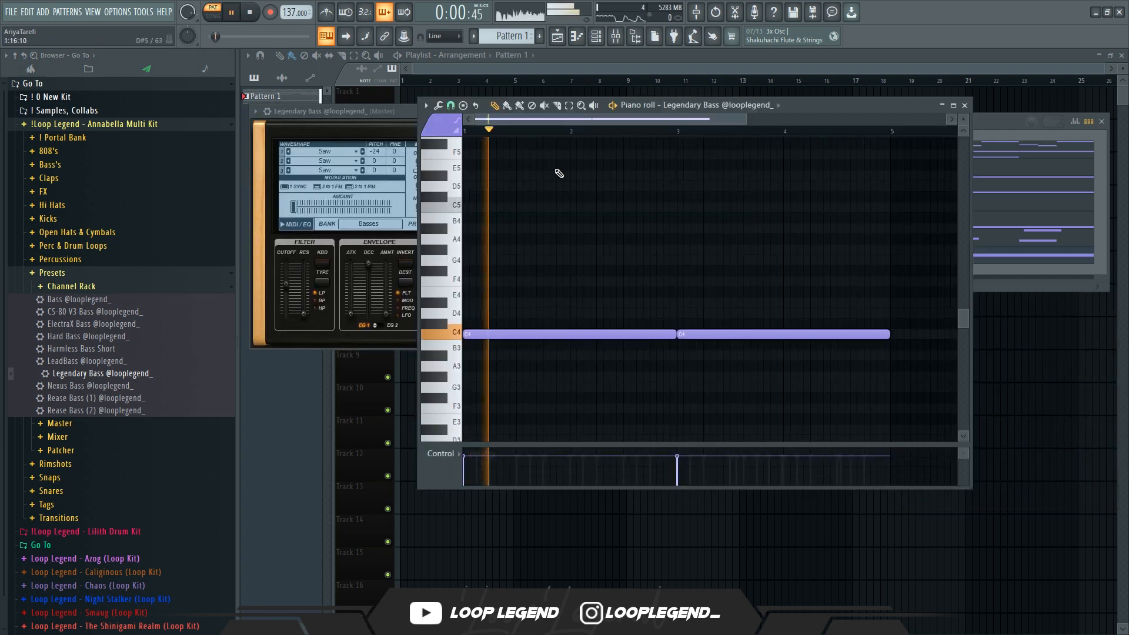
pyautogui.moveTo(602, 335); pyautogui.dragTo(602, 346)
pyautogui.rightClick(603, 339)
pyautogui.scroll(-1, 838, 338)
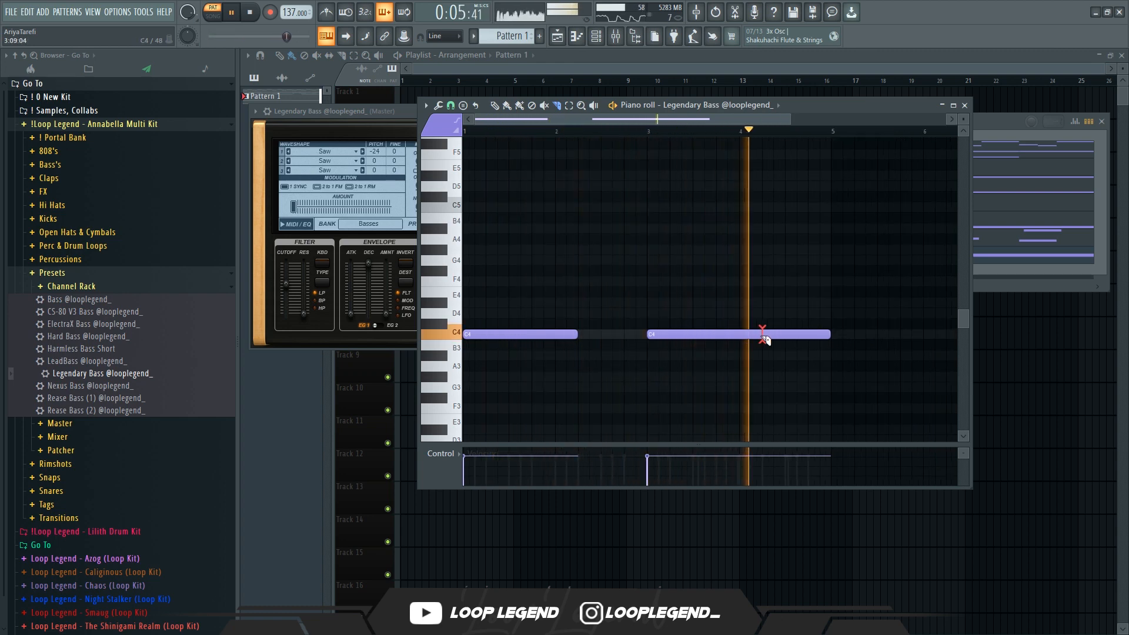
pyautogui.moveTo(764, 338); pyautogui.dragTo(764, 347)
pyautogui.keyDown('ctrl'); pyautogui.click(710, 337); pyautogui.keyUp('ctrl')
pyautogui.press('Delete')
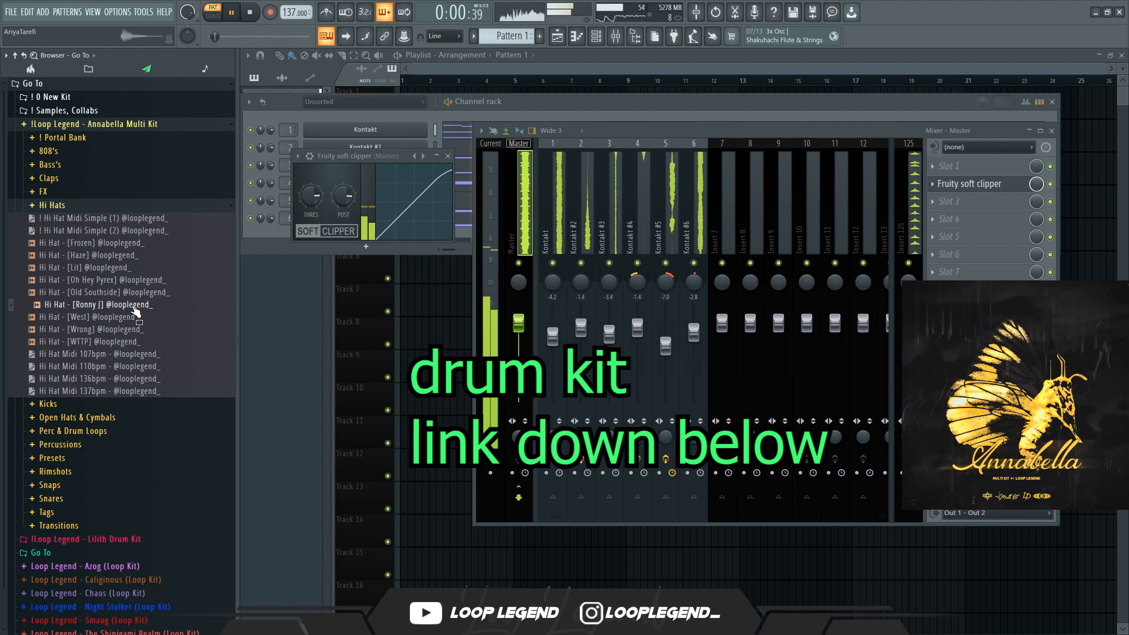
# Load the Hi Hat - [Ronny J] and Snare - [Slime] samples from the Annabella Multi Kit into new channels
pyautogui.rightClick(135, 312)
pyautogui.click(176, 315)
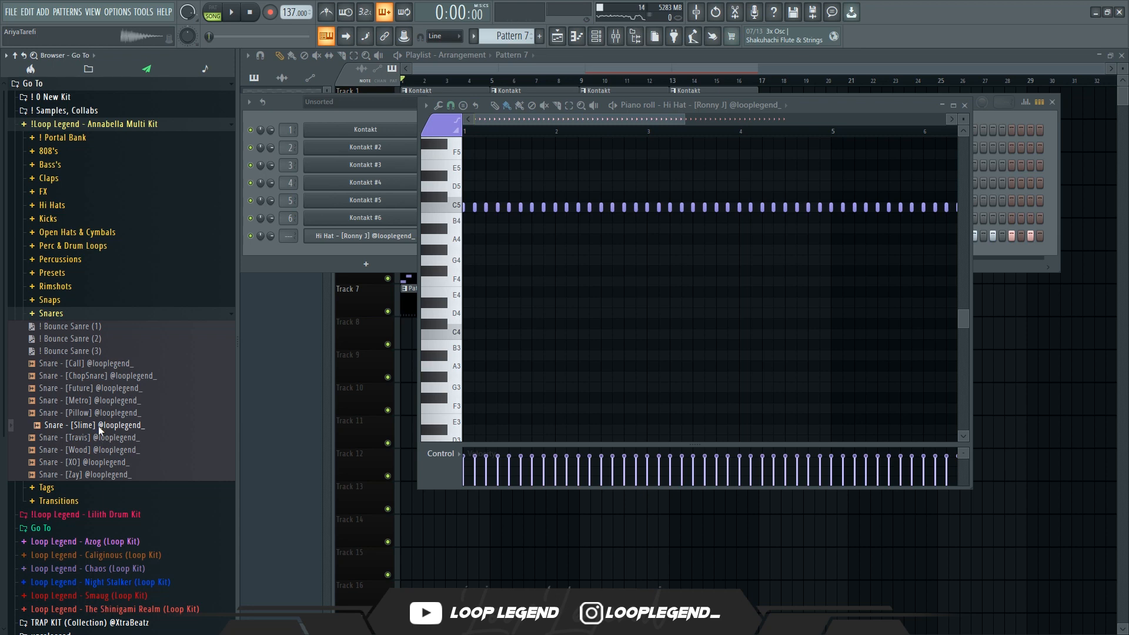
pyautogui.rightClick(99, 426)
pyautogui.click(120, 435)
# Apply the ! Clap Midi 8 Bar notes to the Slime snare and set its mixer volume to -2.1 dB
pyautogui.click(67, 169)
pyautogui.click(67, 168)
pyautogui.click(79, 180)
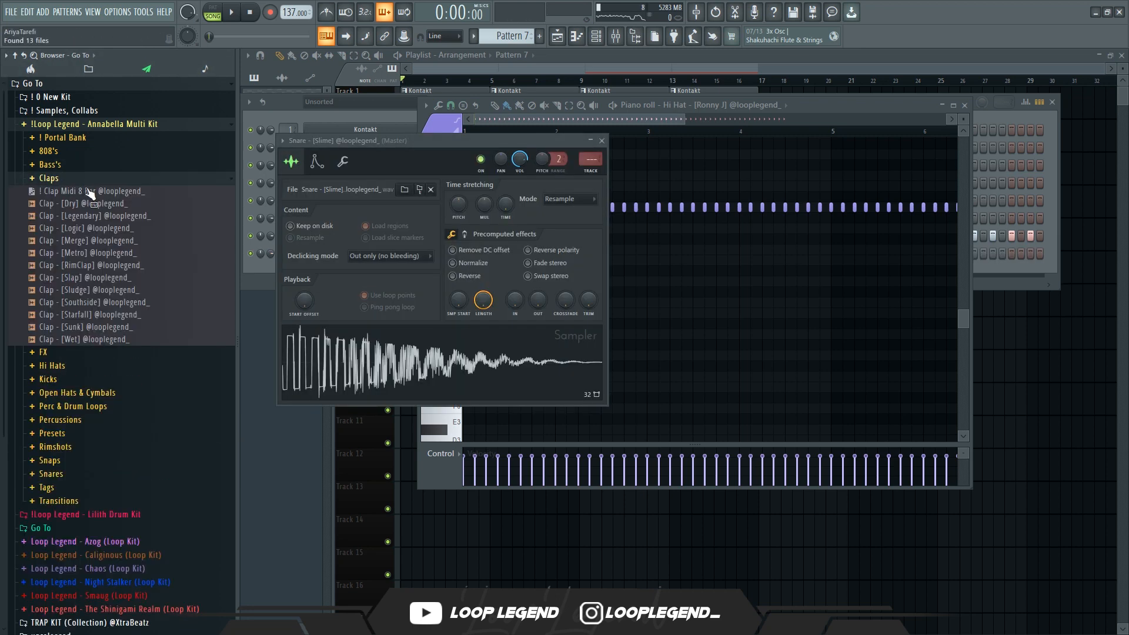
pyautogui.moveTo(93, 192); pyautogui.dragTo(269, 178)
pyautogui.press('space')
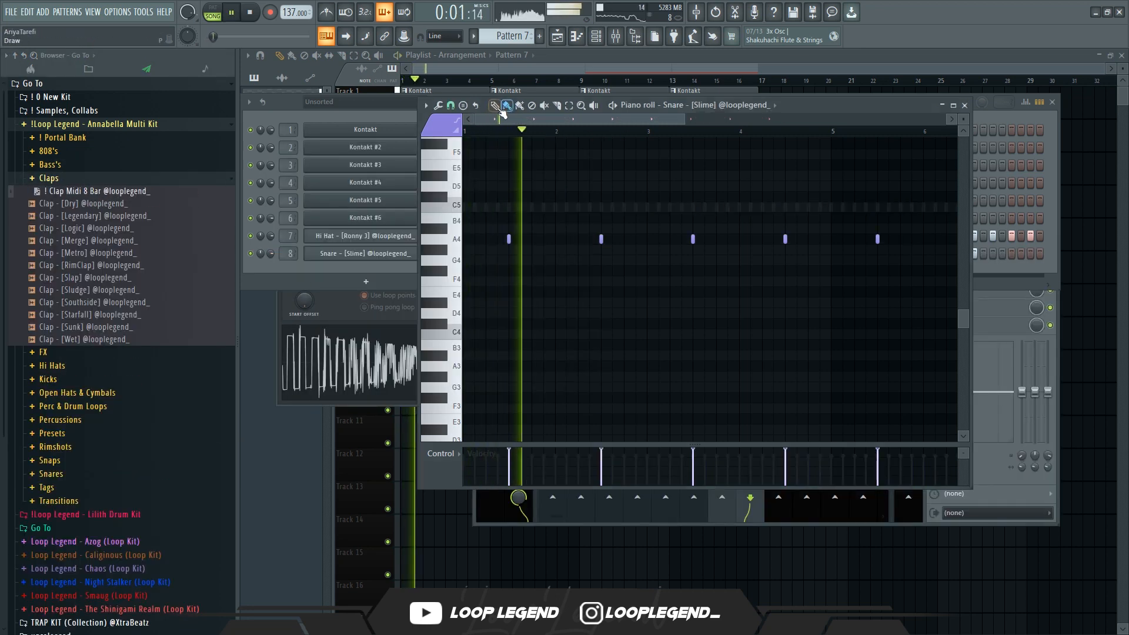
pyautogui.click(495, 106)
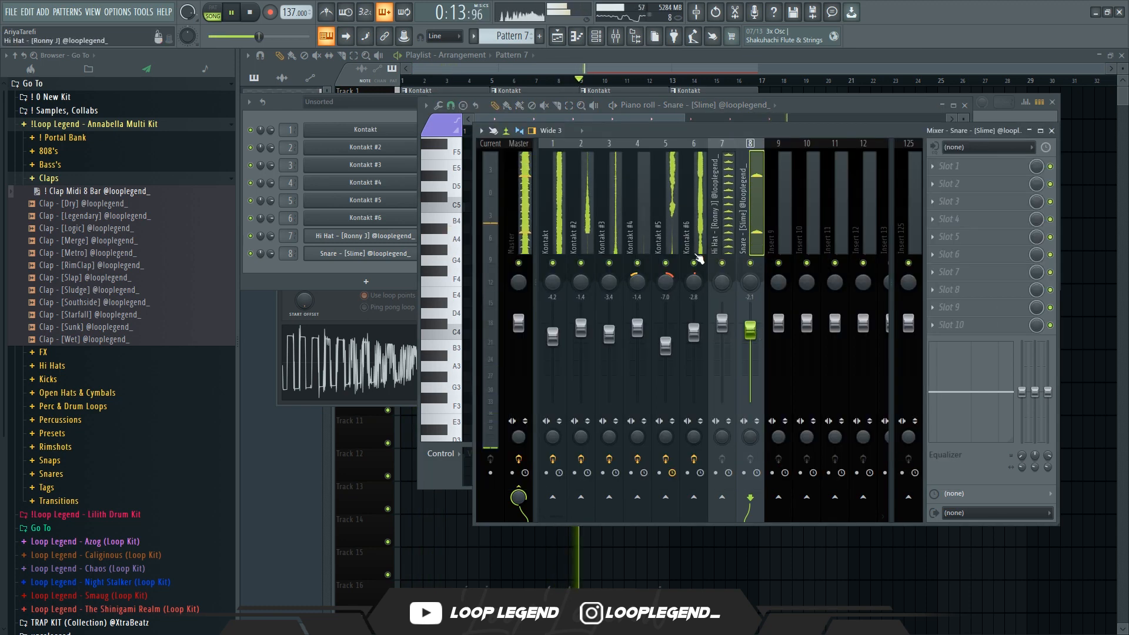
pyautogui.press('F9')
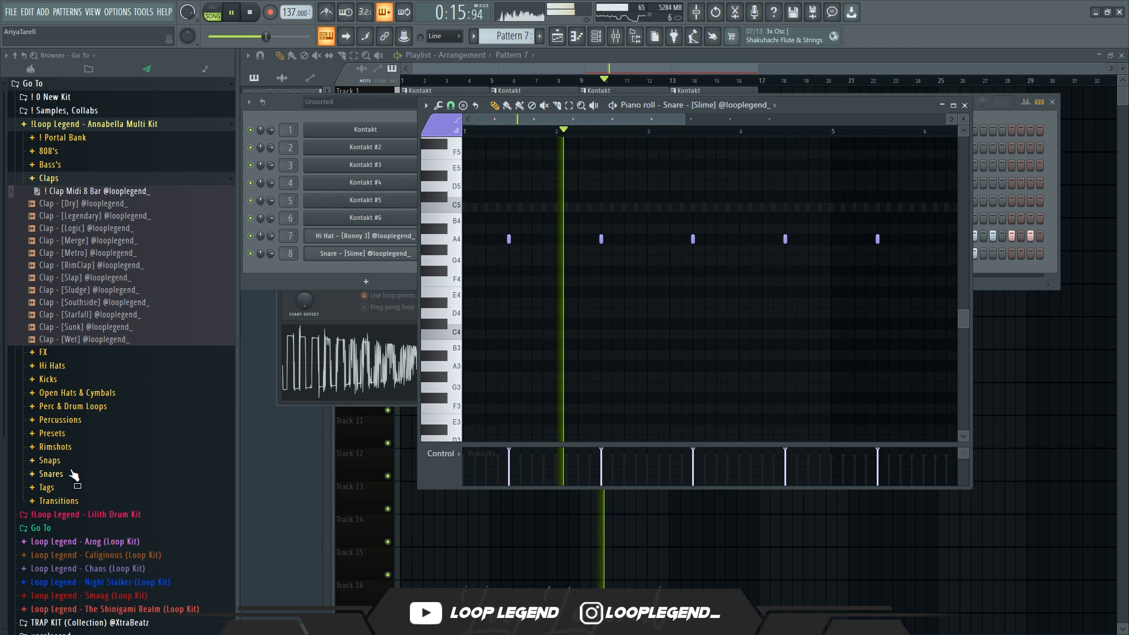
# Layer Snare - [Metro] in a new channel with the Slime snare's hits and lower its mixer volume to -12.0 dB
pyautogui.click(51, 474)
pyautogui.press('space')
pyautogui.rightClick(104, 404)
pyautogui.click(175, 410)
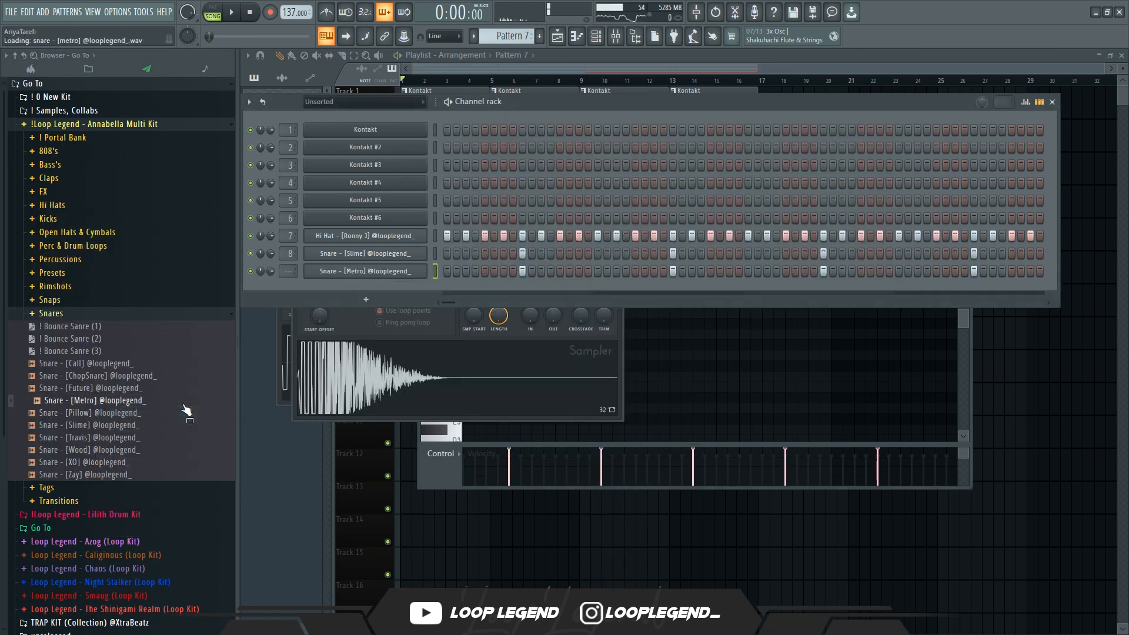
pyautogui.press('space')
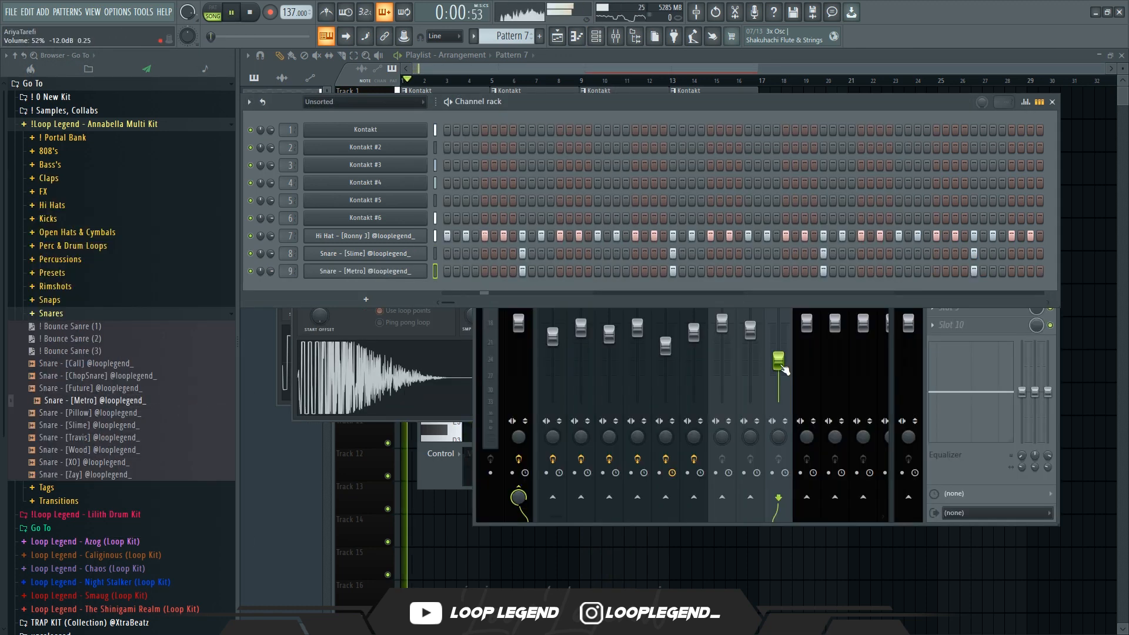
# Transpose the Metro snare hits from A4 to G4 and set the channel's fine time shift to 0:02
pyautogui.press('F7')
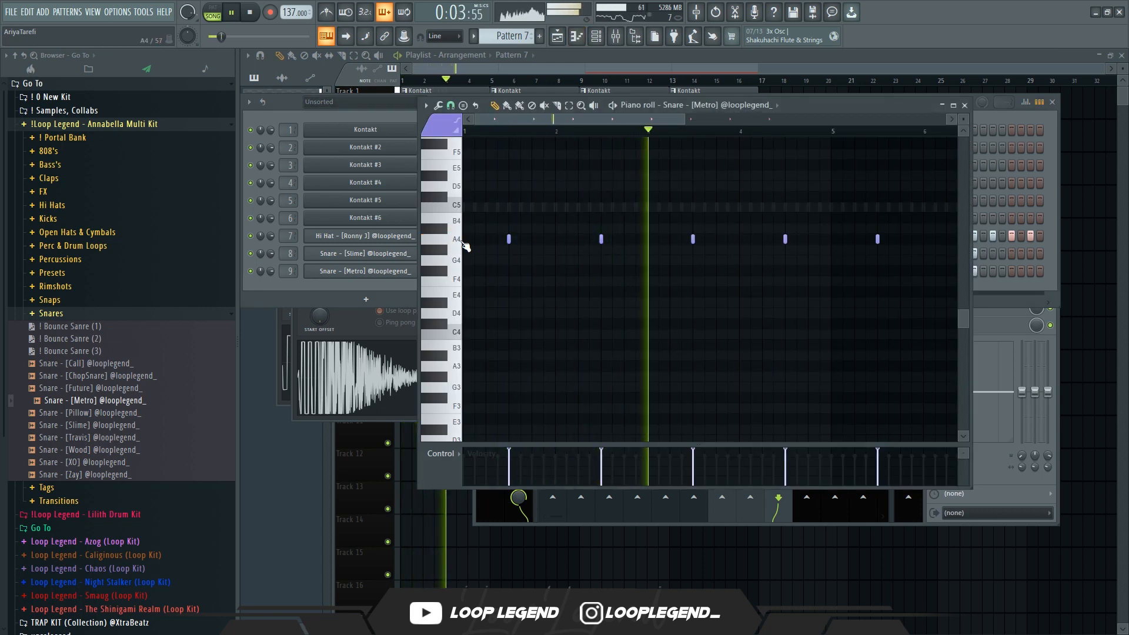
pyautogui.click(460, 262)
pyautogui.hotkey('shift', 'Down')
pyautogui.hotkey('shift', 'Down')
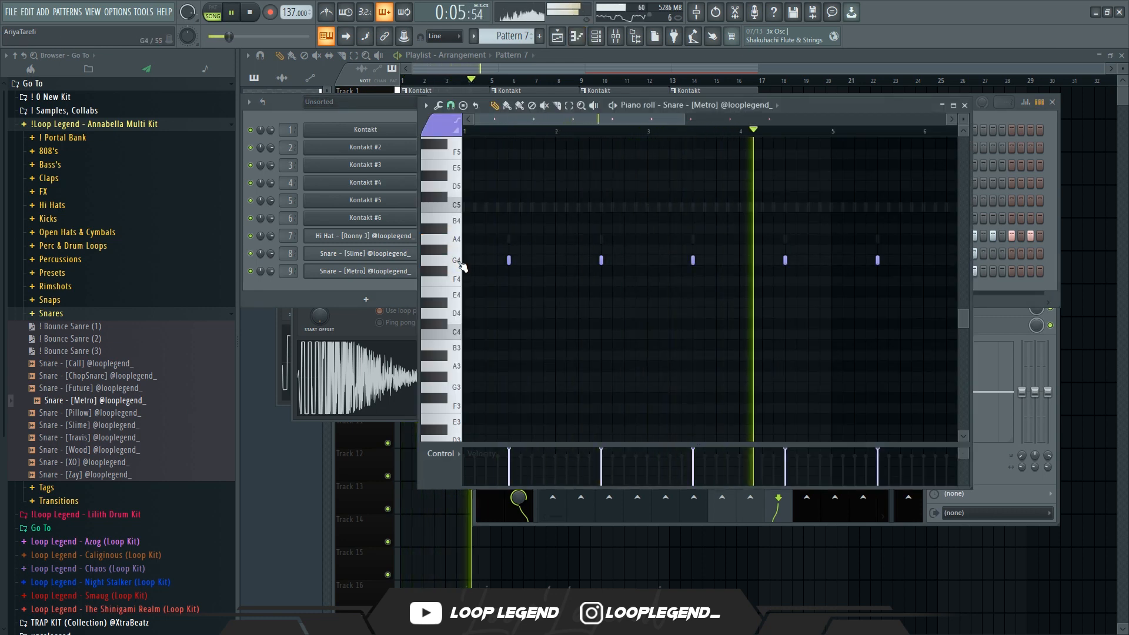
pyautogui.click(365, 271)
pyautogui.click(358, 178)
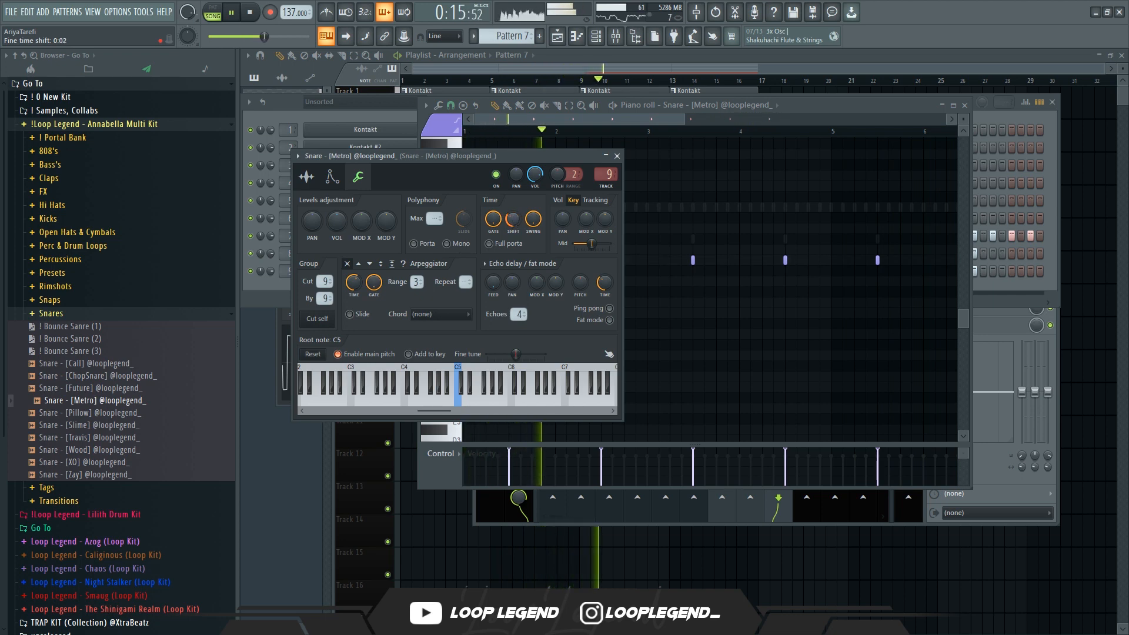
# Compare the snares and set the mixer volumes to -2.8 dB for Slime and -10.3 dB for Metro
pyautogui.press('F9')
pyautogui.click(742, 281)
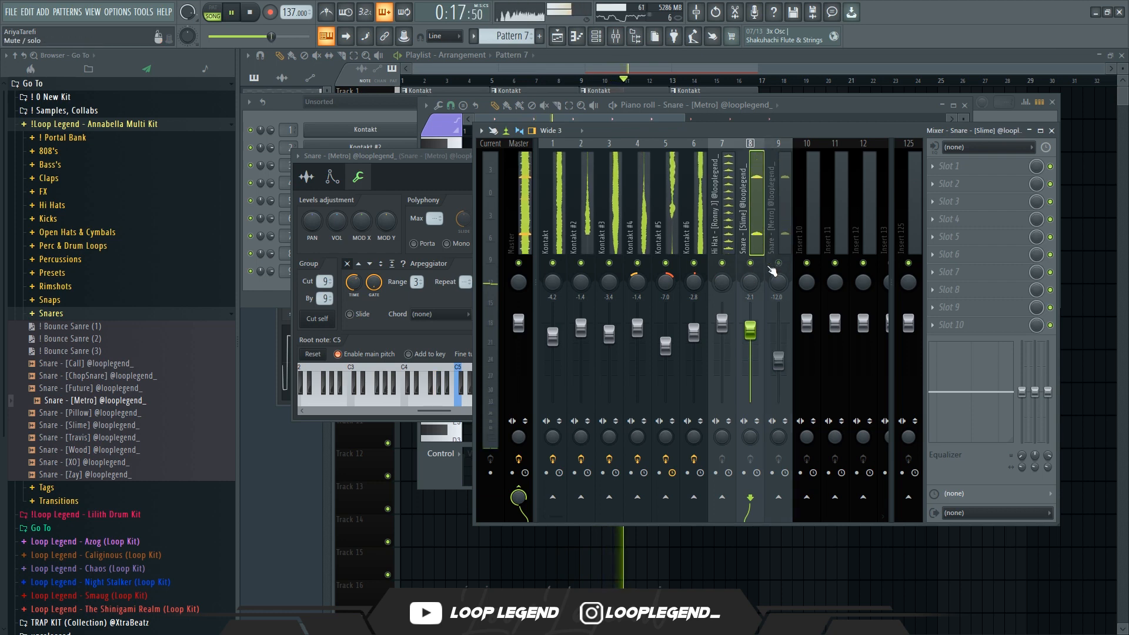
pyautogui.click(533, 234)
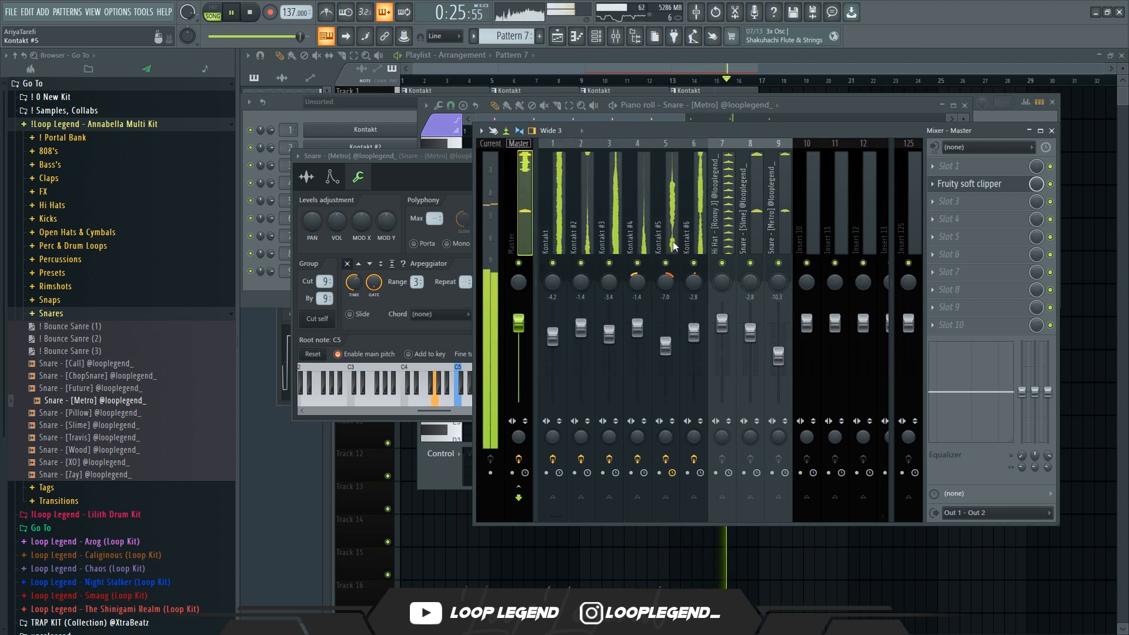
pyautogui.press('Escape')
pyautogui.press('Escape')
pyautogui.press('Escape')
# Paint fast A4 hi-hat rolls in bar 1 of the Ronny J part, one before the snare and one on beat 4
pyautogui.rightClick(393, 236)
pyautogui.click(449, 235)
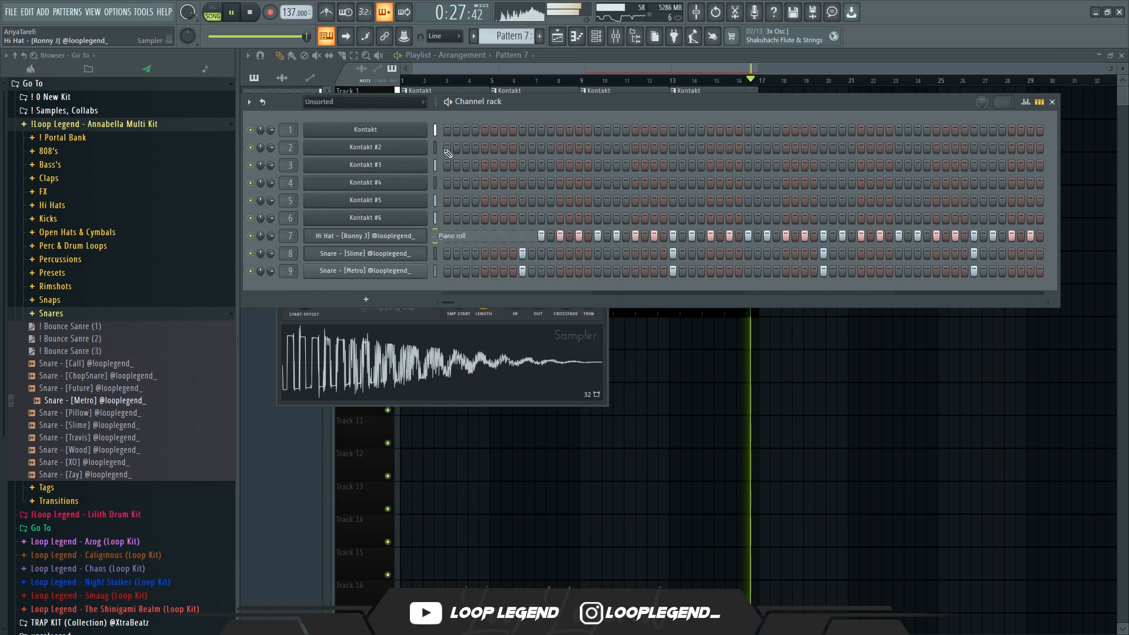
pyautogui.moveTo(546, 240); pyautogui.dragTo(569, 241)
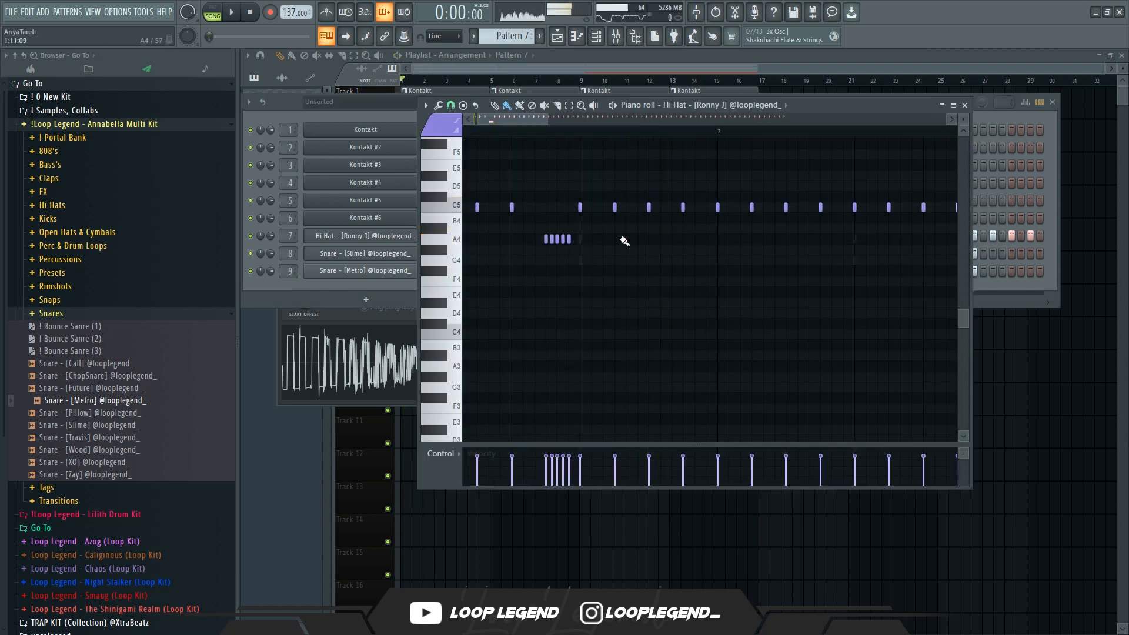
pyautogui.press('space')
pyautogui.moveTo(648, 239); pyautogui.dragTo(660, 239)
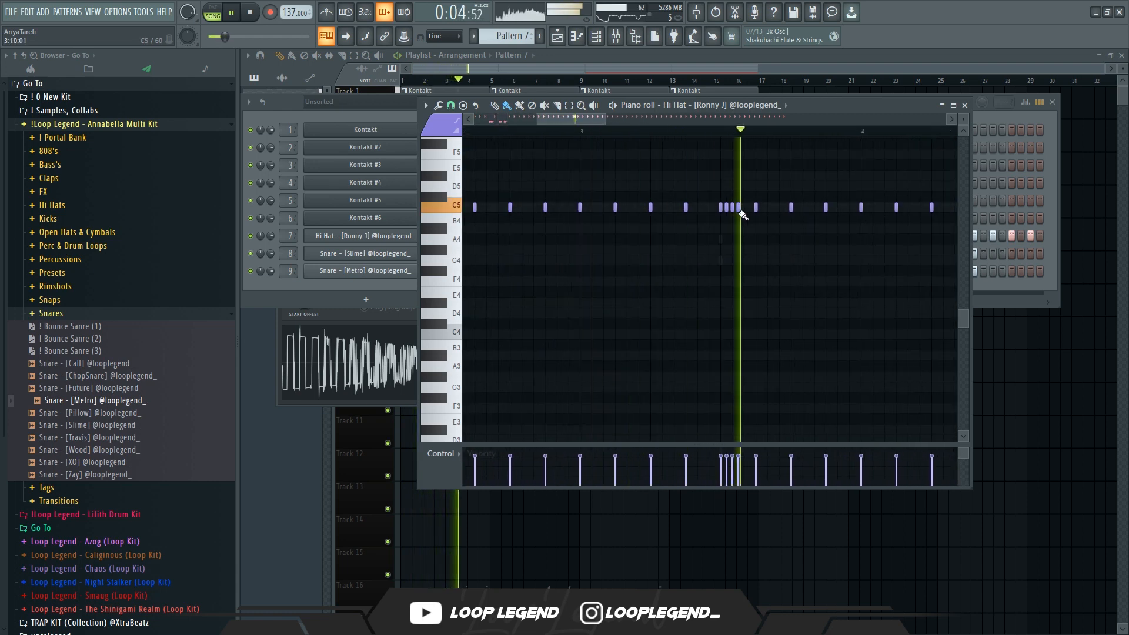
# Delete the hi-hat notes from bar 5 onward and duplicate the first four bars into bars 5 to 8
pyautogui.scroll(-5, 735, 227)
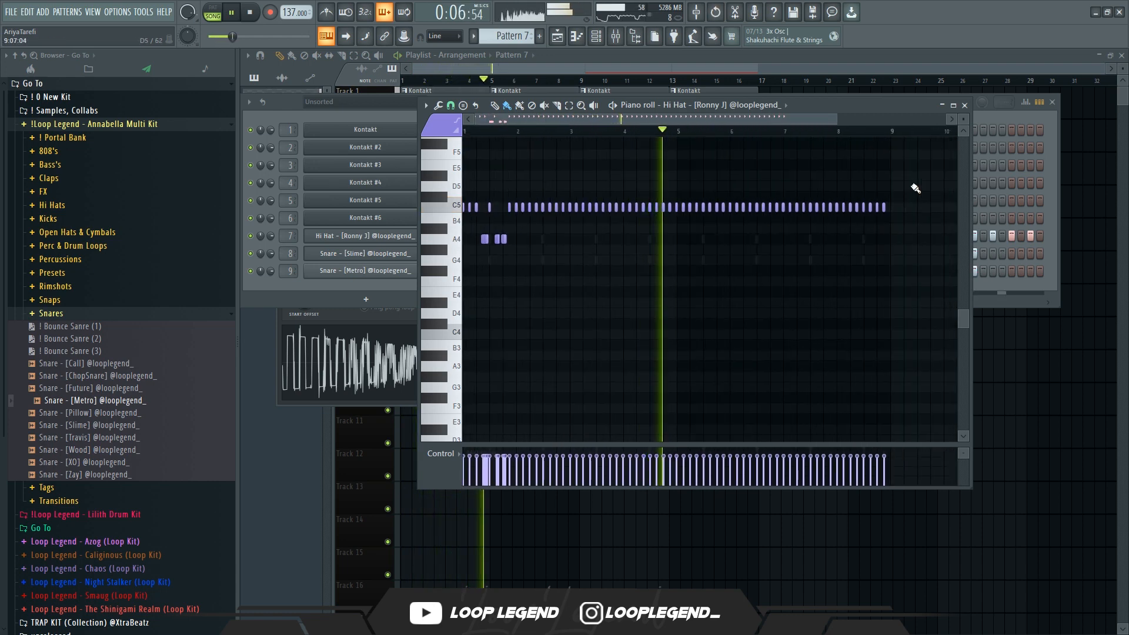
pyautogui.moveTo(905, 182); pyautogui.dragTo(676, 242)
pyautogui.press('Delete')
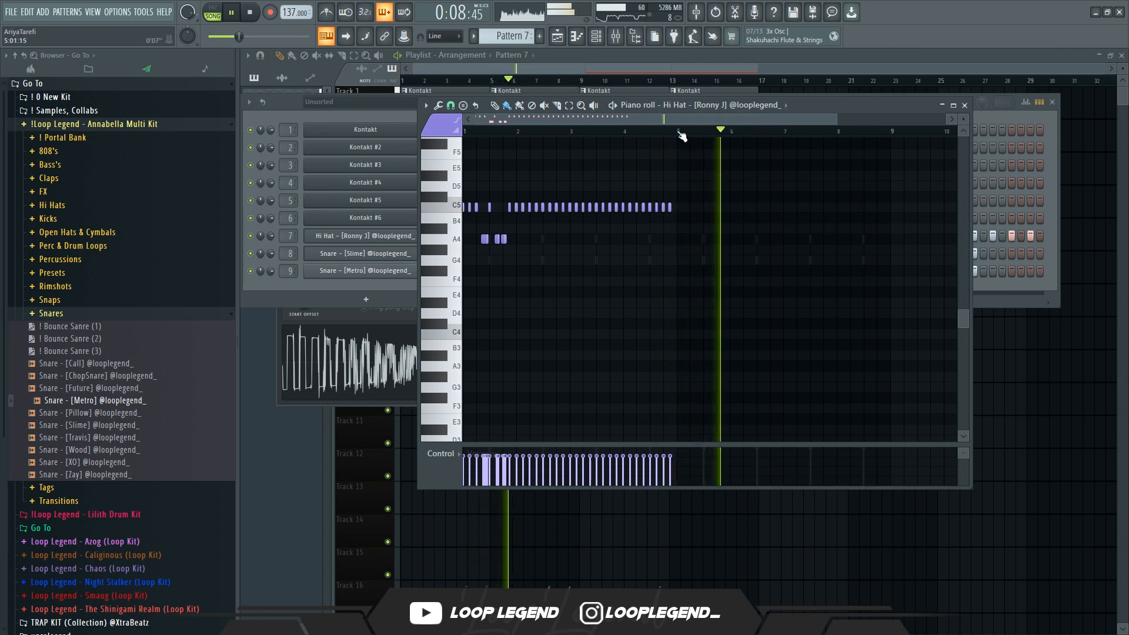
pyautogui.moveTo(679, 133); pyautogui.dragTo(362, 169)
pyautogui.scroll(3, 706, 221)
pyautogui.scroll(-3, 703, 220)
pyautogui.hotkey('ctrl', 'b')
# Lower the last four hi-hat hits of bar 8 to B4
pyautogui.scroll(-1, 785, 250)
pyautogui.scroll(4, 798, 238)
pyautogui.moveTo(806, 194); pyautogui.dragTo(739, 219)
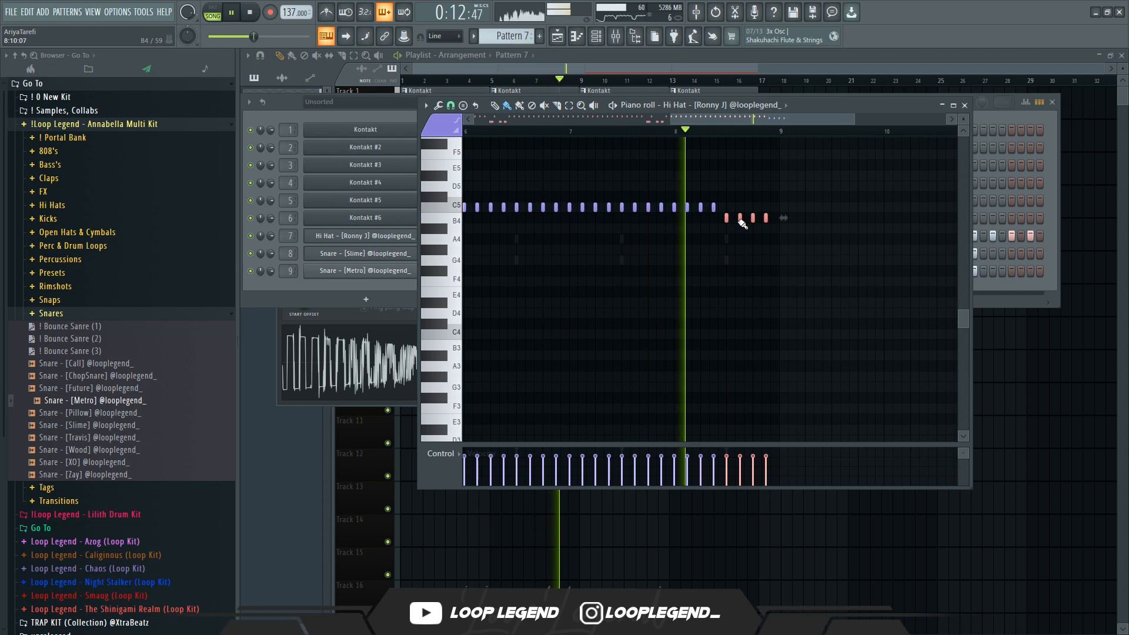
pyautogui.scroll(-2, 685, 316)
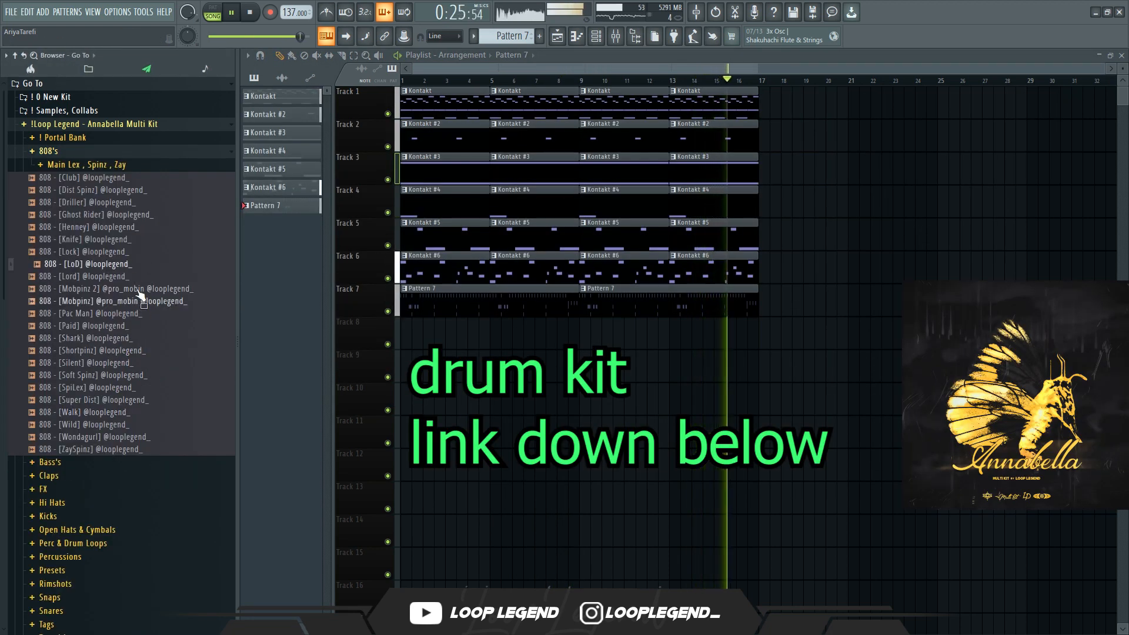
# Load 808 - [LoD] in a new channel and place C5 hits in bars 1 to 3 of its piano roll
pyautogui.rightClick(131, 265)
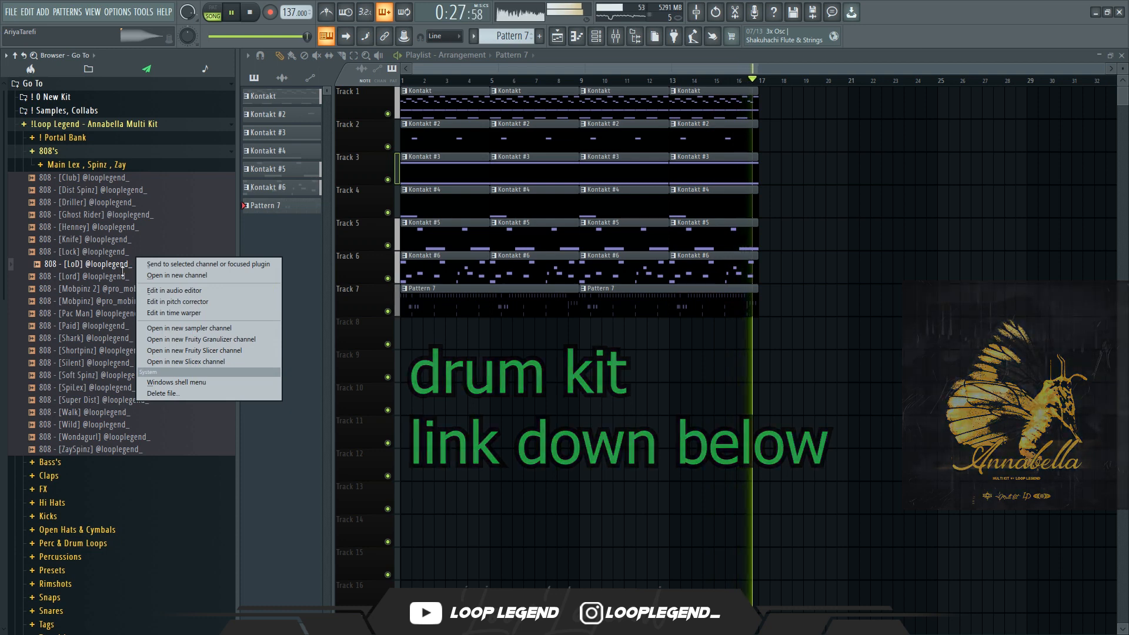
pyautogui.click(172, 275)
pyautogui.click(488, 206)
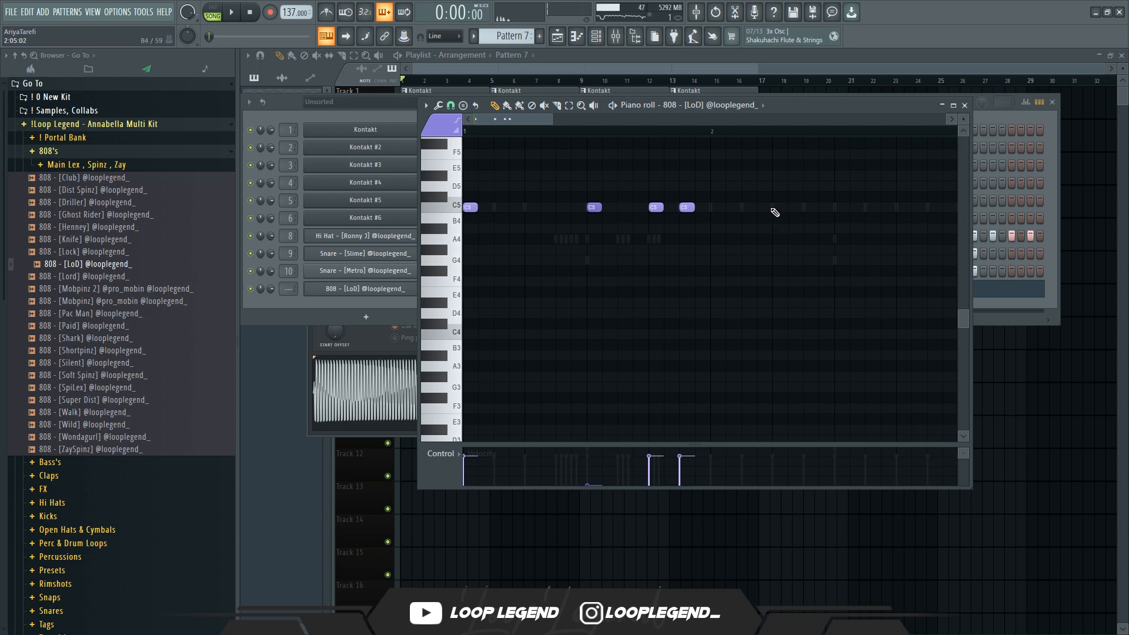
pyautogui.scroll(-1, 775, 210)
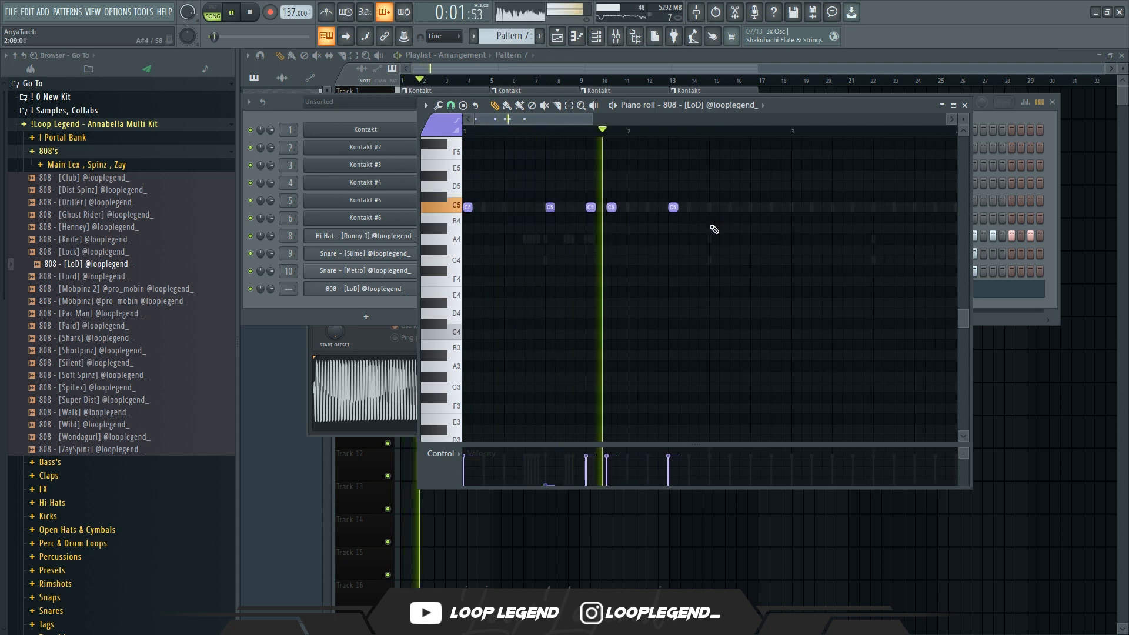
pyautogui.scroll(-1, 710, 226)
pyautogui.click(702, 208)
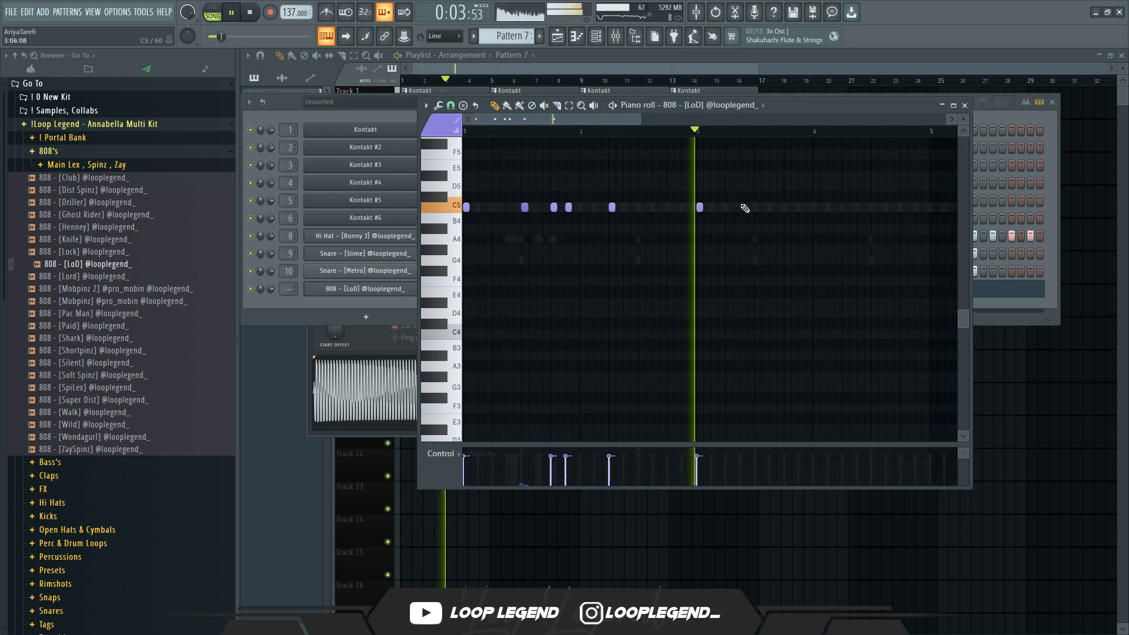
# Add more C5 808 hits late in bar 3 and on beat 2 of bar 4
pyautogui.moveTo(790, 208); pyautogui.dragTo(690, 249)
pyautogui.click(705, 248)
pyautogui.click(750, 248)
pyautogui.press('space')
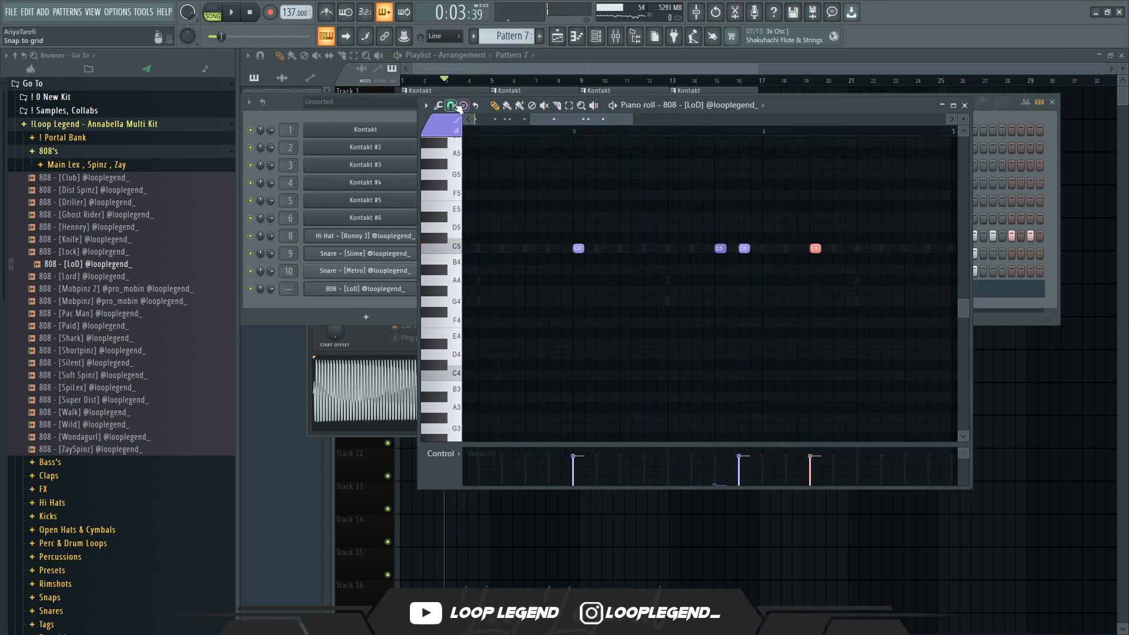
# Paint a fast C5 808 roll on beat 2 of bar 4 with 1/3 step snap and return the snap to Step
pyautogui.click(451, 105)
pyautogui.click(470, 196)
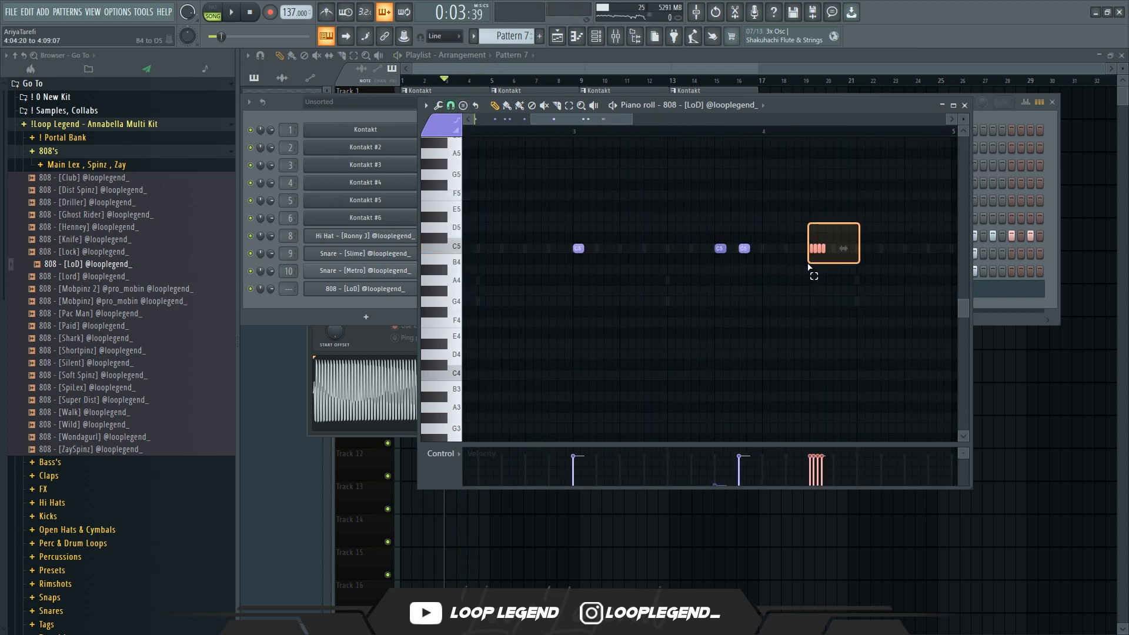
pyautogui.moveTo(808, 265); pyautogui.dragTo(810, 265)
pyautogui.scroll(3, 812, 264)
pyautogui.hotkey('ctrl', 'b')
pyautogui.click(450, 105)
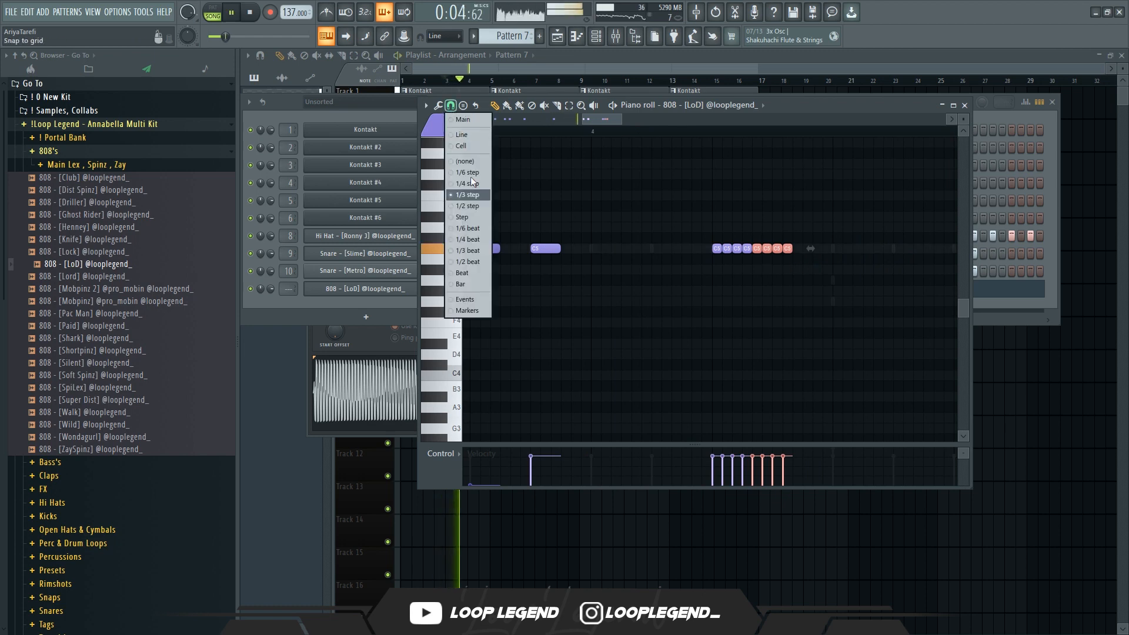
pyautogui.click(475, 220)
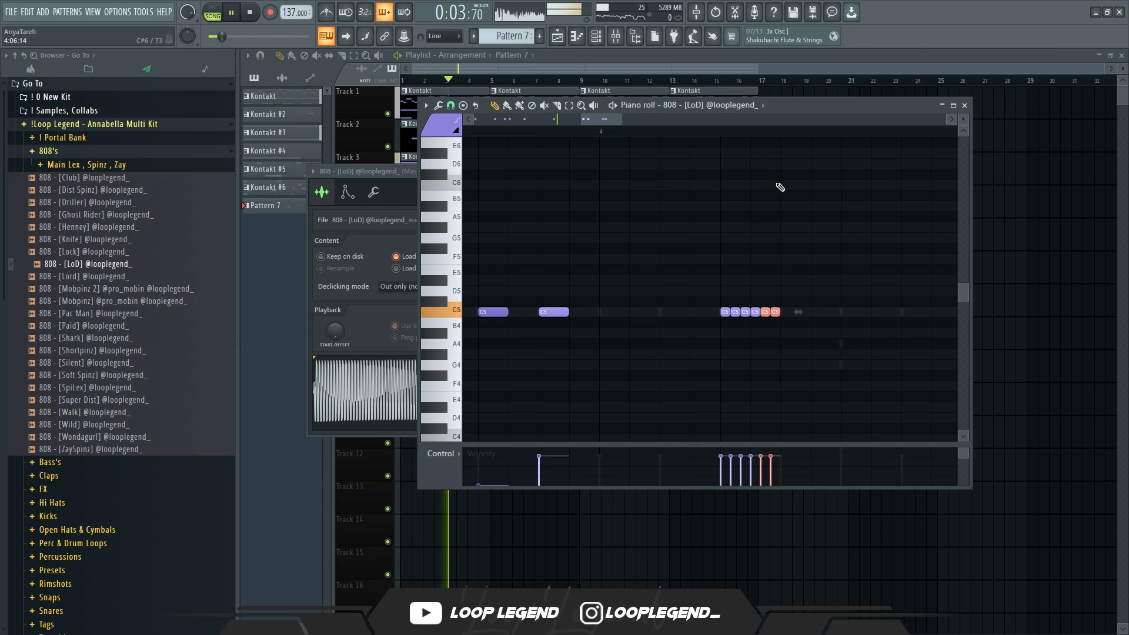
# Add full-velocity slide notes after the bar 4 roll, at C6, G5 and G#5, ending with a short G5 slide
pyautogui.scroll(-3, 794, 217)
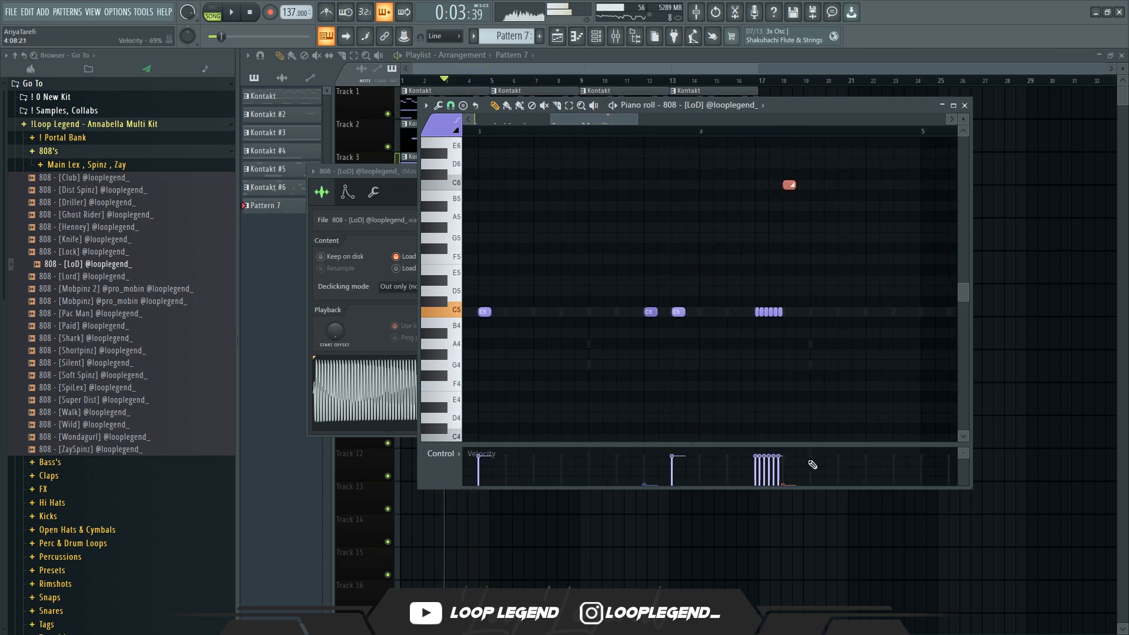
pyautogui.press('space')
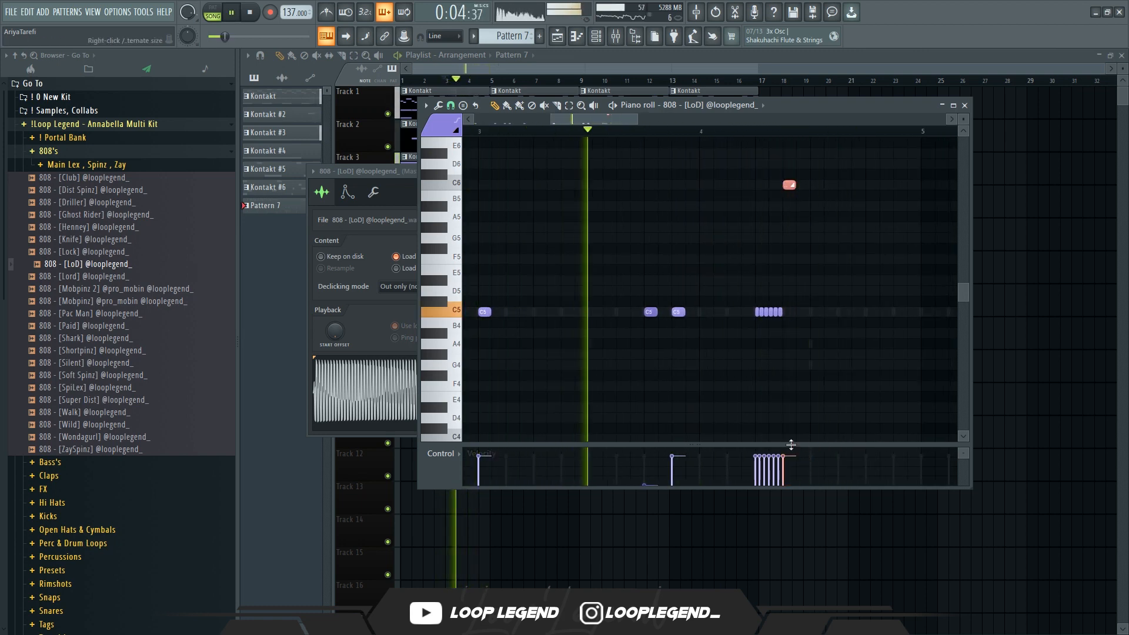
pyautogui.press('space')
pyautogui.scroll(-3, 785, 263)
pyautogui.scroll(4, 850, 271)
pyautogui.moveTo(712, 185); pyautogui.dragTo(711, 219)
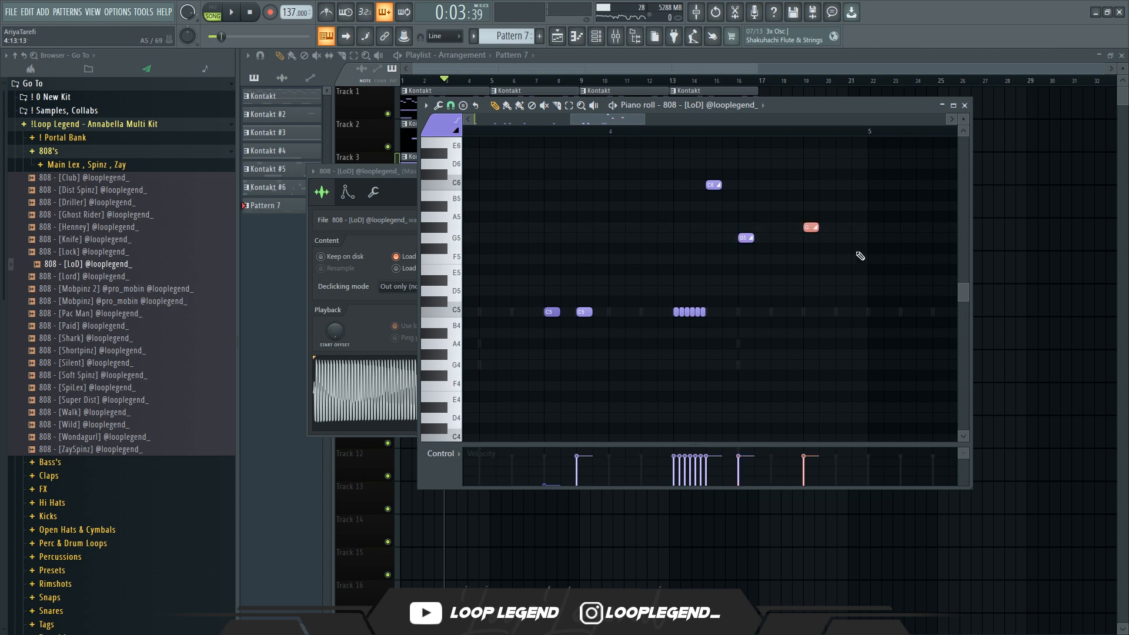
pyautogui.moveTo(854, 239); pyautogui.dragTo(809, 228)
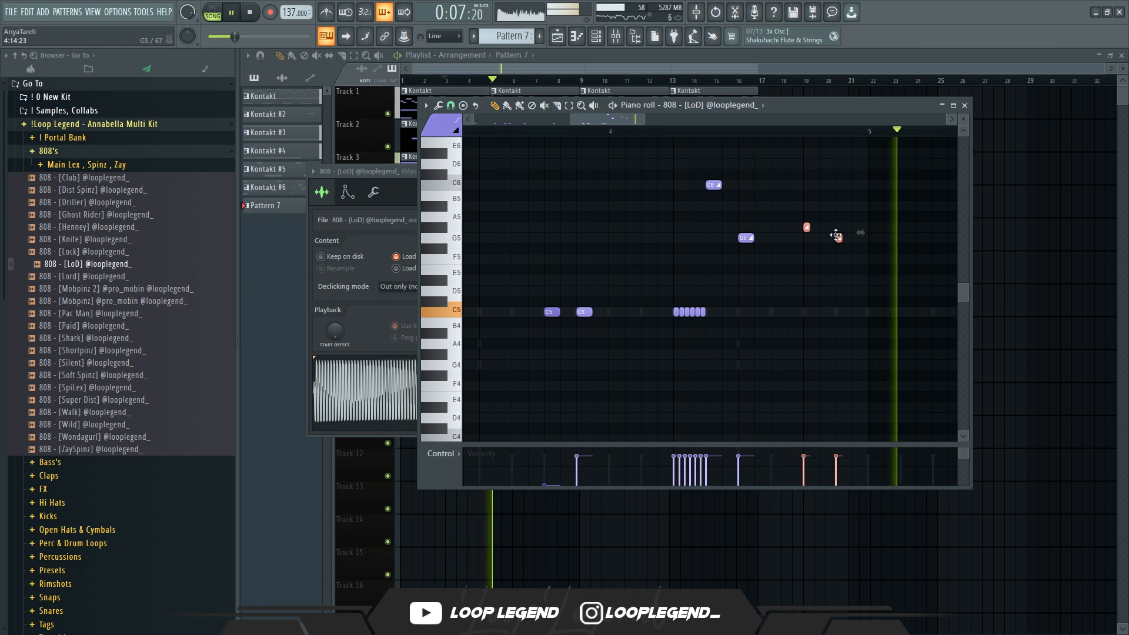
# Repitch the last three slide notes of bar 4 to C5, F5 and C5
pyautogui.moveTo(745, 312); pyautogui.dragTo(746, 313)
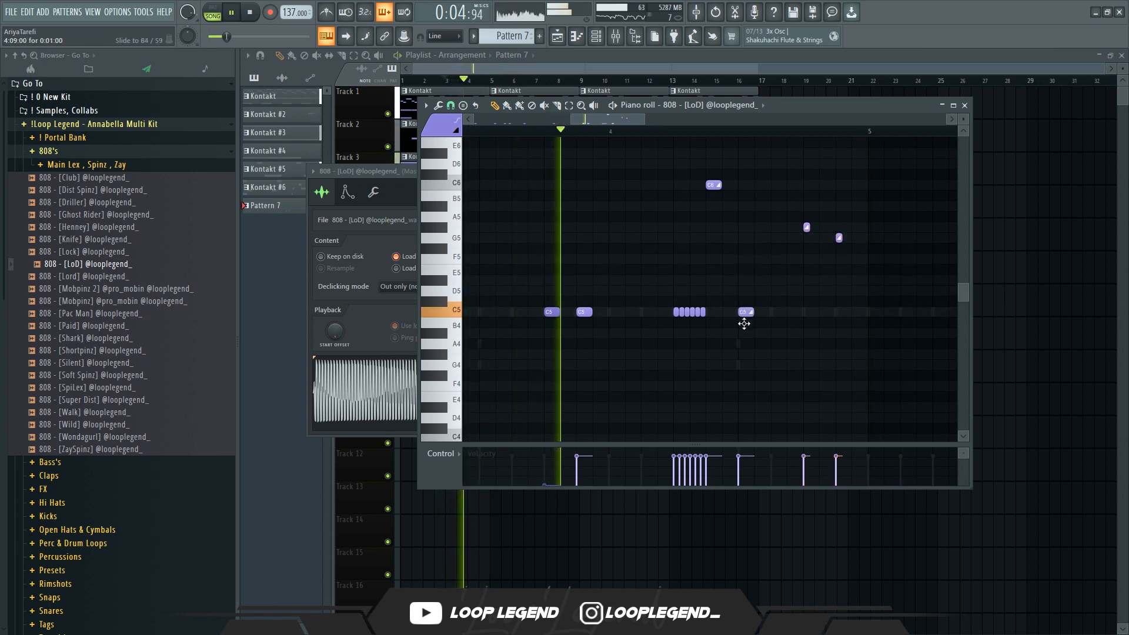
pyautogui.press('space')
pyautogui.moveTo(839, 306); pyautogui.dragTo(836, 314)
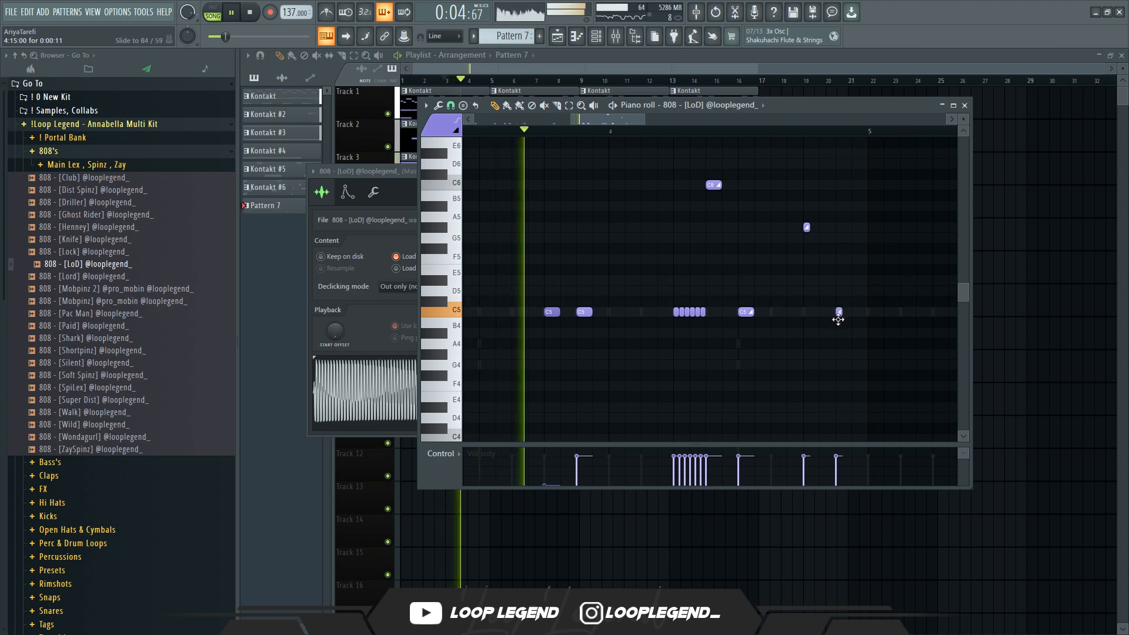
pyautogui.moveTo(807, 228); pyautogui.dragTo(807, 263)
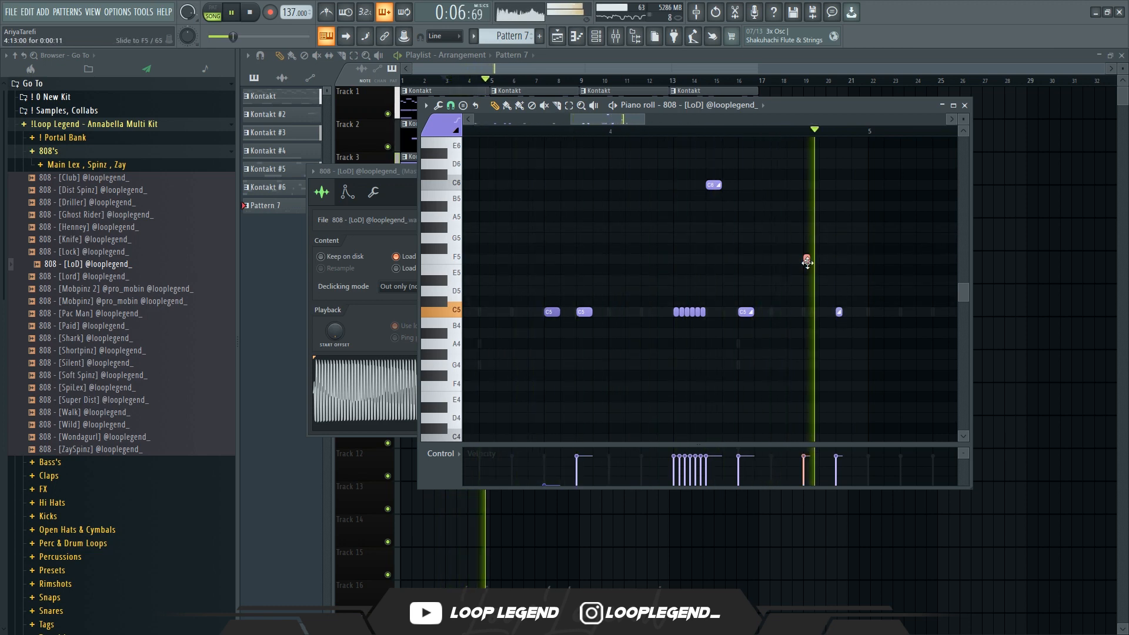
pyautogui.press('space')
# Copy the 808 notes into bars 5 to 8 and vary bar 8 with a G#4 roll and slides at G#5, C5, F5 and G#5
pyautogui.scroll(-3, 774, 132)
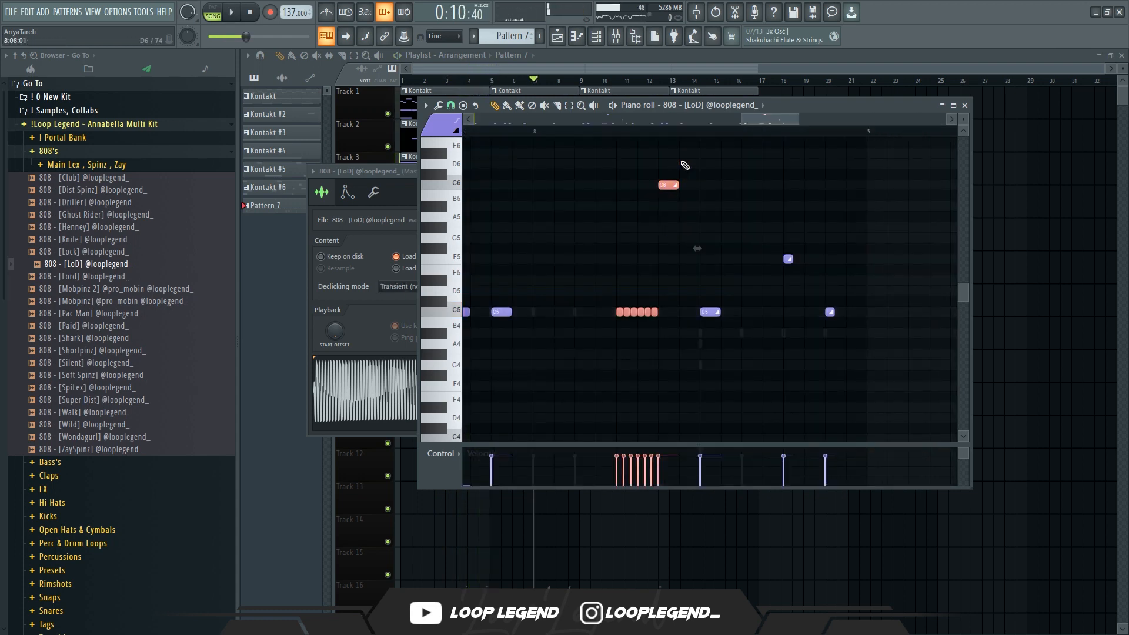
pyautogui.scroll(-2, 685, 166)
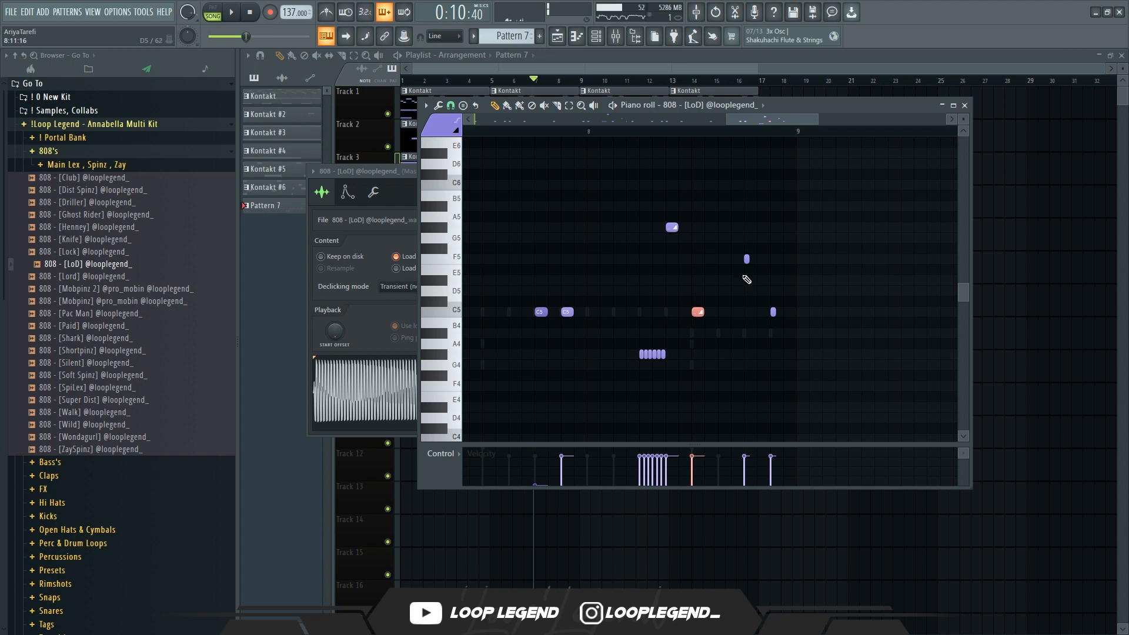
pyautogui.moveTo(715, 301); pyautogui.dragTo(716, 322)
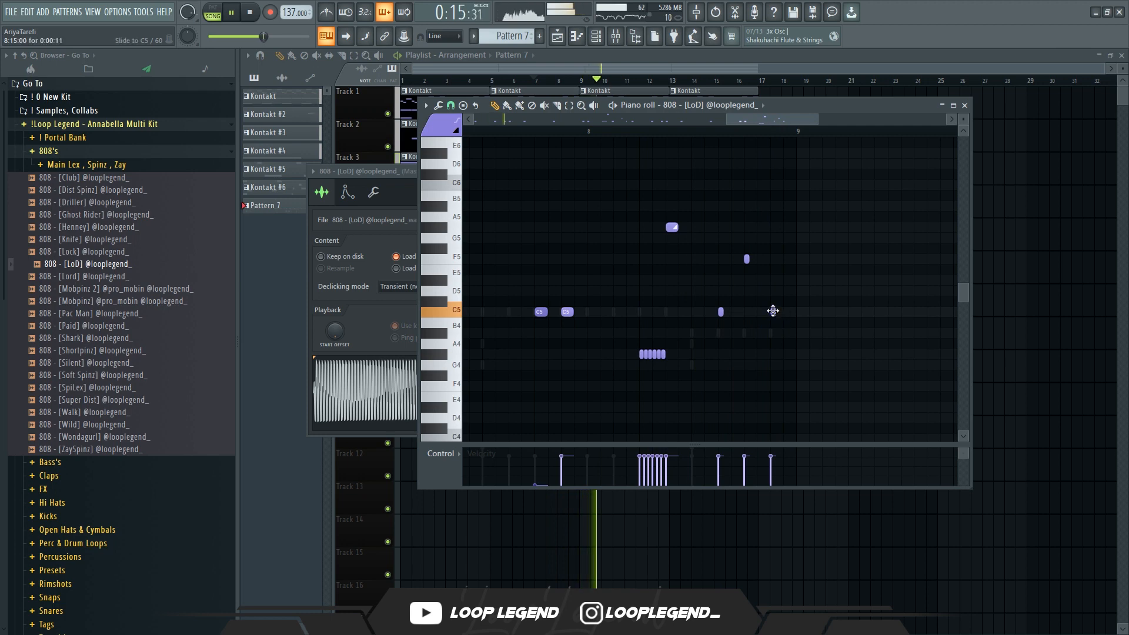
pyautogui.moveTo(772, 356); pyautogui.dragTo(751, 364)
pyautogui.hotkey('ctrl', 'Up')
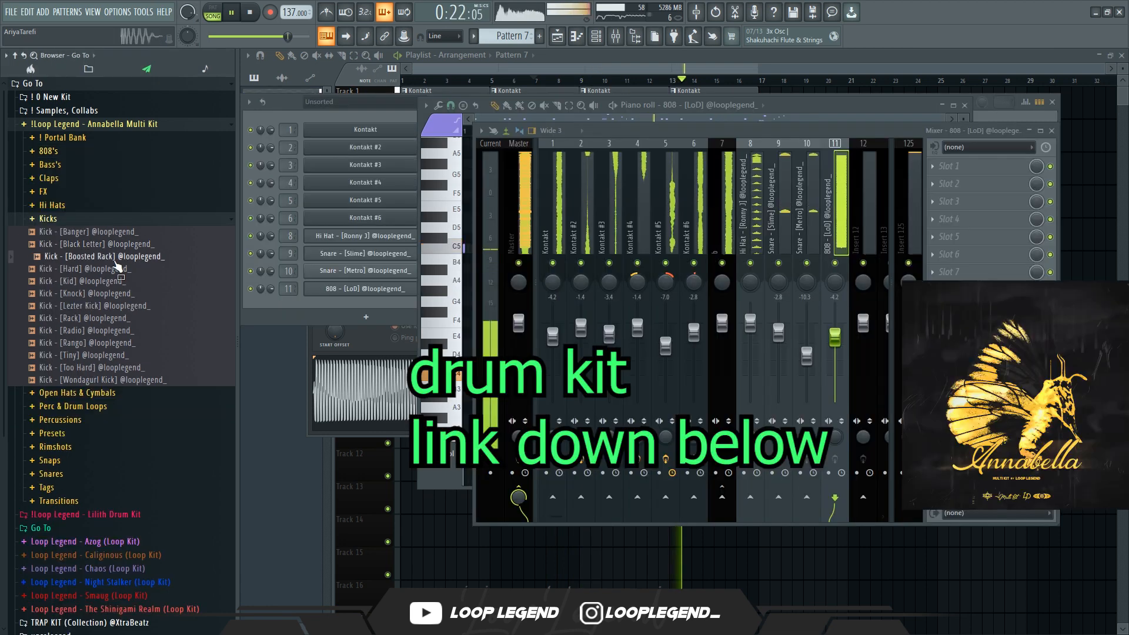
# Audition the kit's kicks and load Kick - [Too Hard] in a new channel
pyautogui.click(94, 330)
pyautogui.click(104, 369)
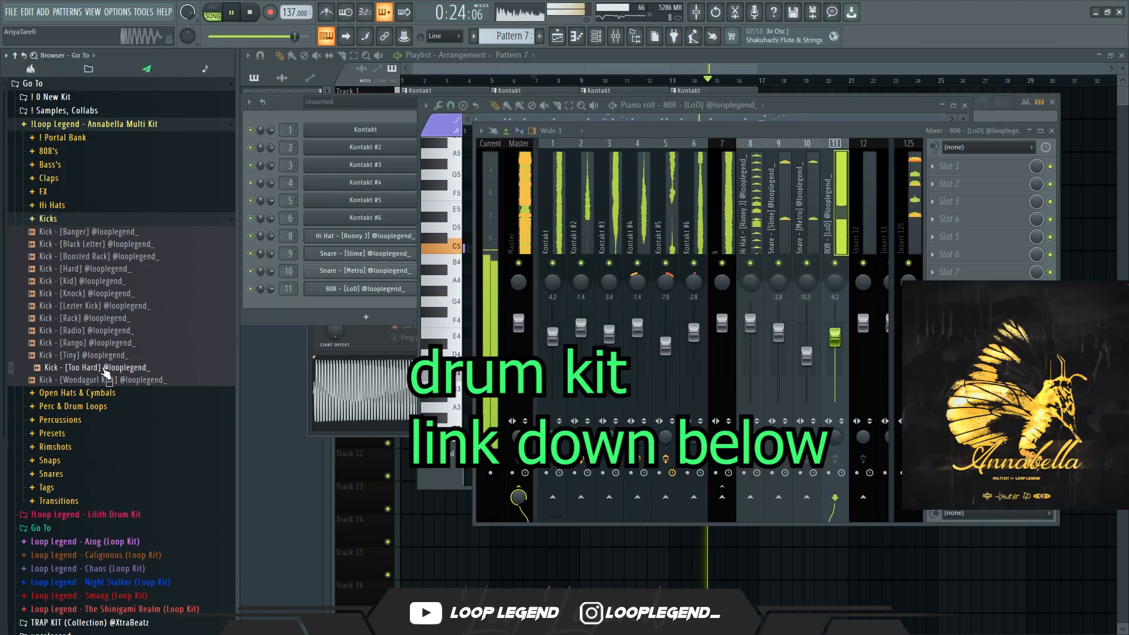
pyautogui.rightClick(106, 370)
pyautogui.click(115, 378)
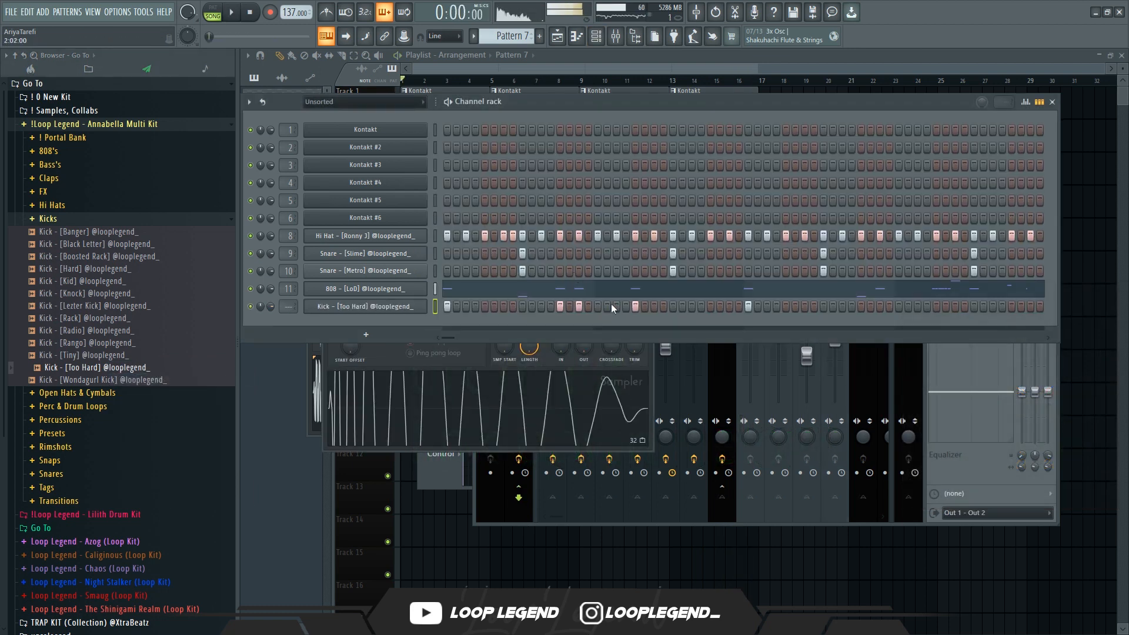
# Remove the slide notes from the 808 pattern copied to the kick and put every kick hit on C5
pyautogui.press('F7')
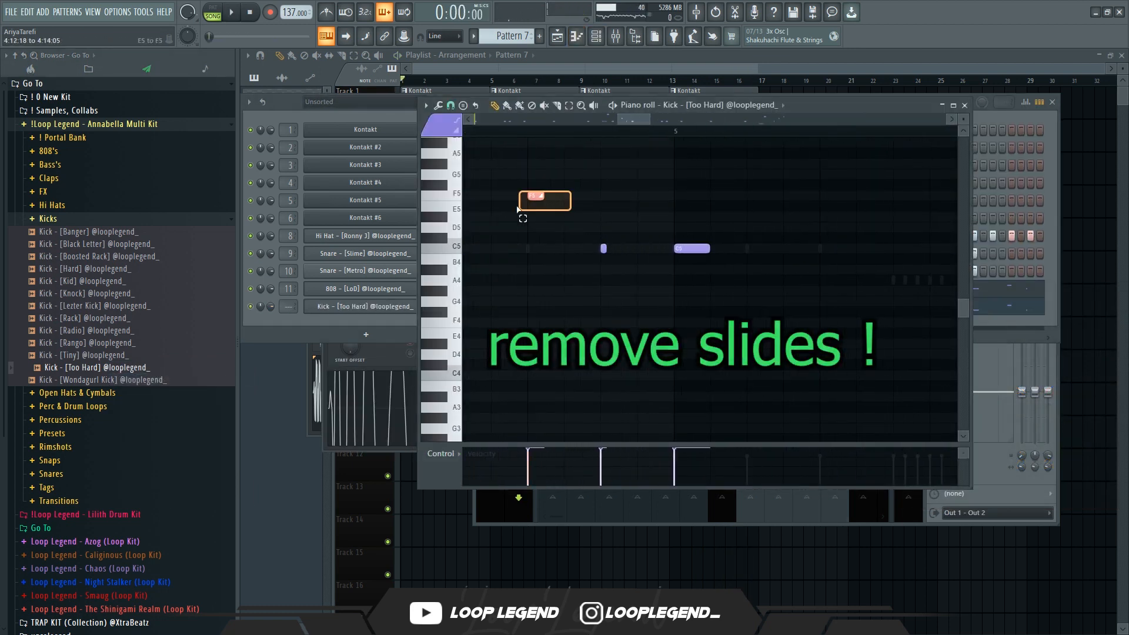
pyautogui.scroll(-3, 609, 248)
pyautogui.scroll(6, 781, 275)
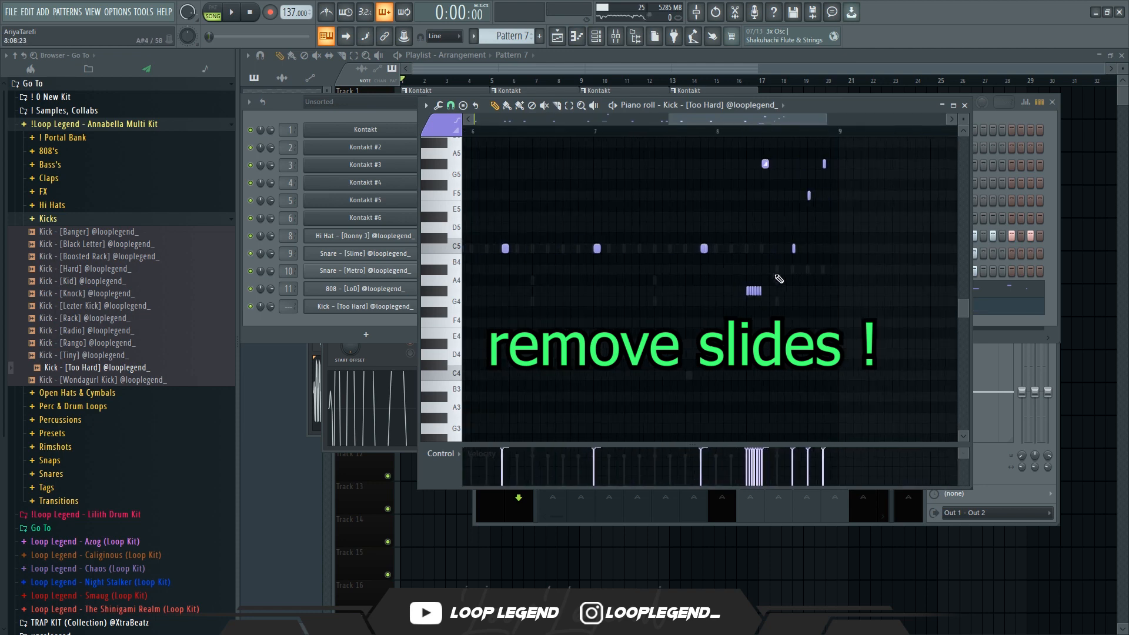
pyautogui.press('space')
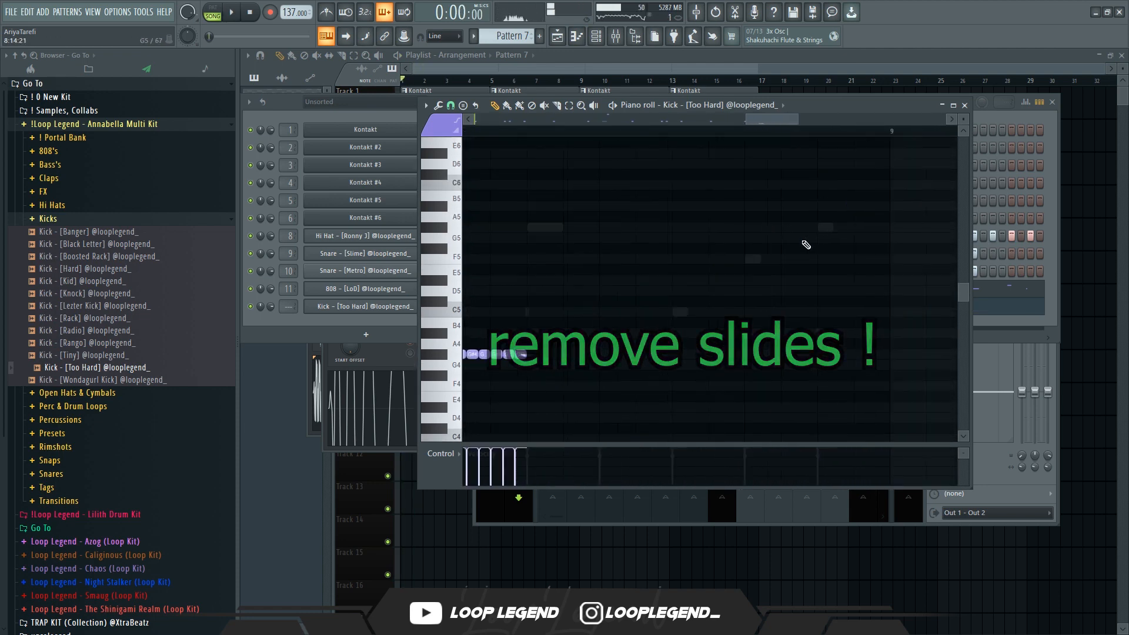
pyautogui.scroll(1, 582, 337)
pyautogui.hotkey('alt', 'k')
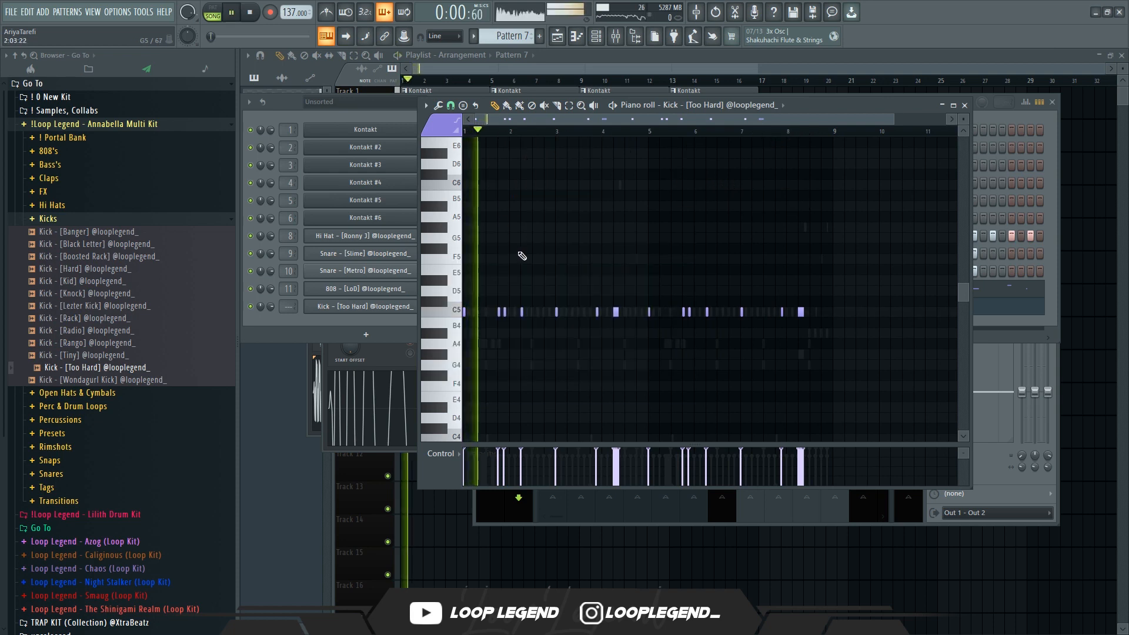
pyautogui.scroll(3, 506, 297)
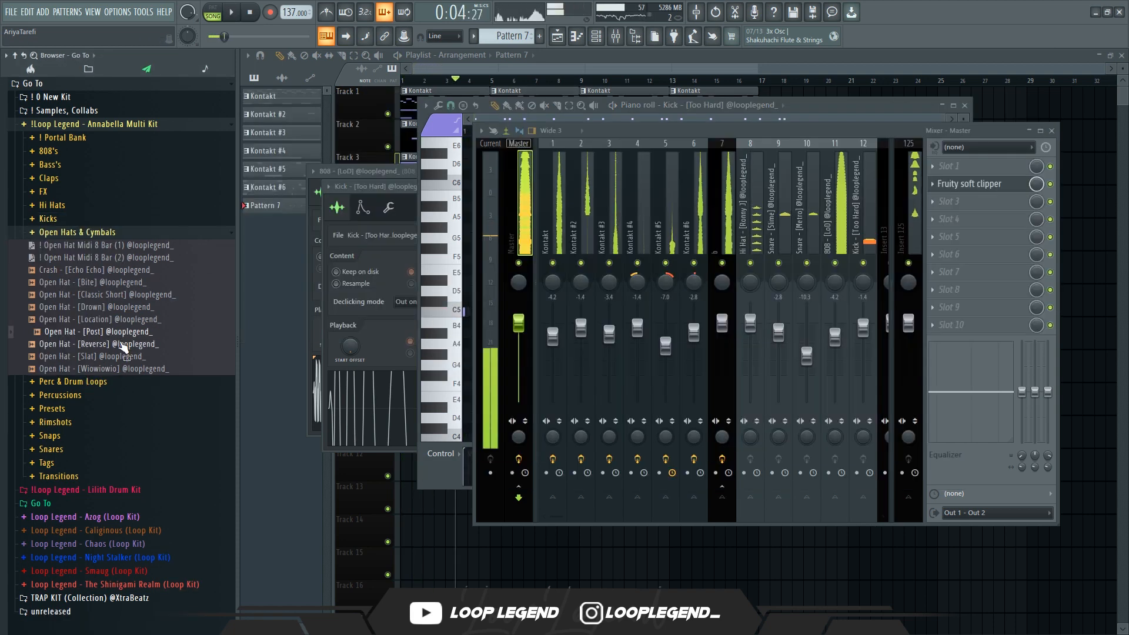
# Audition the open hats and load Open Hat - [Bite] in a new channel
pyautogui.click(122, 331)
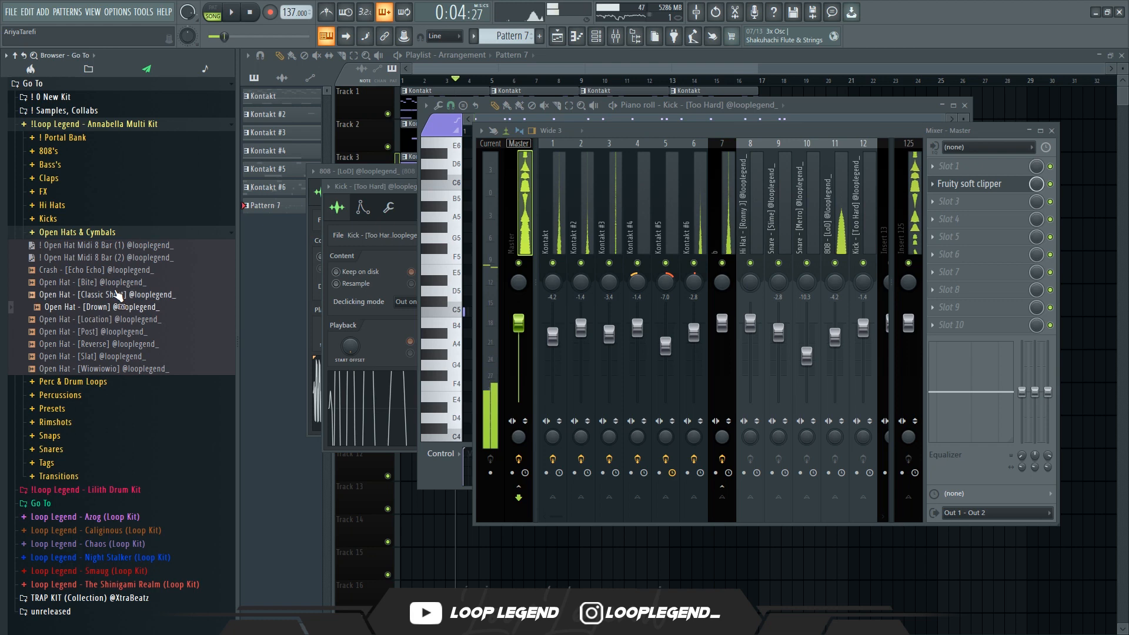
pyautogui.click(119, 283)
pyautogui.press('space')
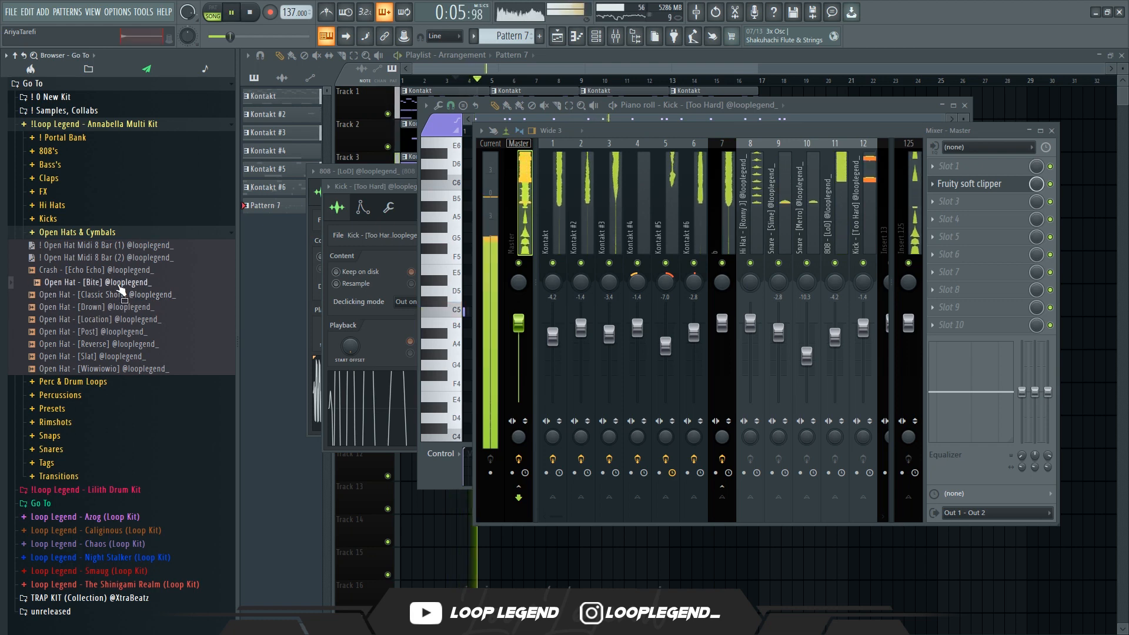
pyautogui.moveTo(120, 288); pyautogui.dragTo(416, 310)
pyautogui.press('space')
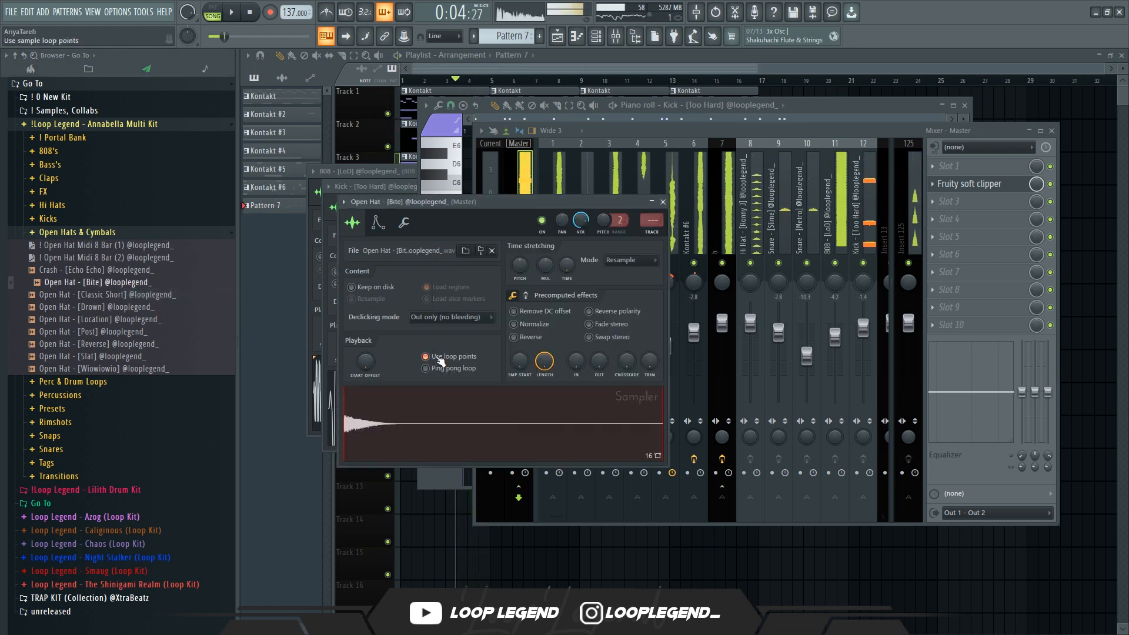
# Paste the kick's notes into the Bite open hat on G#4 and clear the extra hits late in bar 1
pyautogui.press('F6')
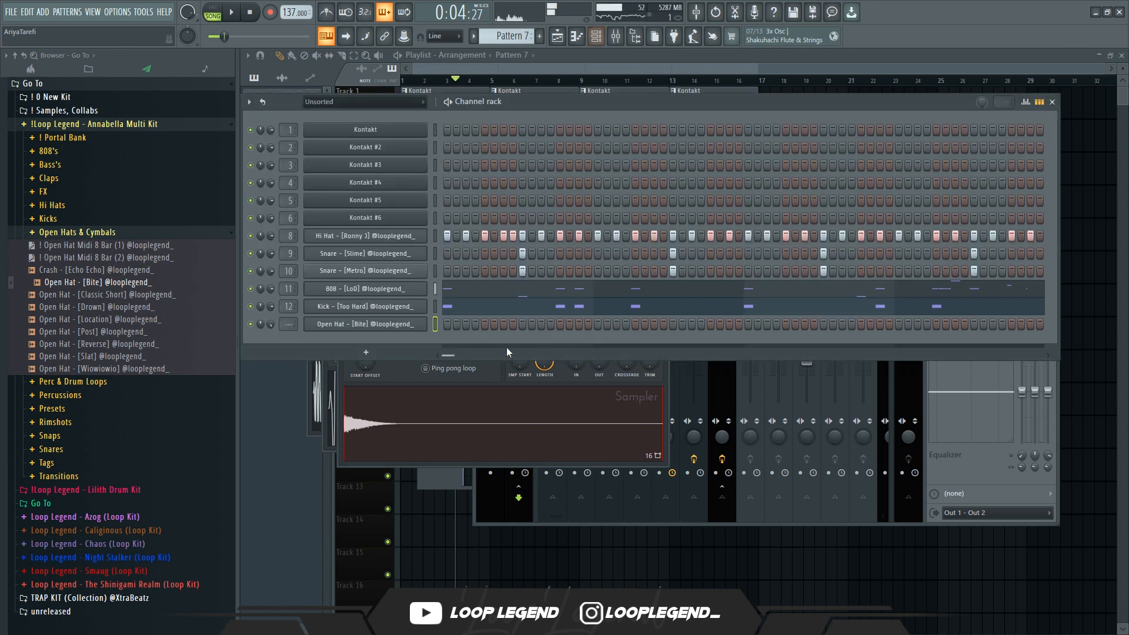
pyautogui.hotkey('ctrl', 'v')
pyautogui.click(445, 324)
pyautogui.scroll(3, 492, 325)
pyautogui.moveTo(487, 325); pyautogui.dragTo(588, 275)
pyautogui.press('space')
# Delete the open hat hits on beat 2 of bar 2 and at the start of bar 3
pyautogui.moveTo(577, 326); pyautogui.dragTo(559, 348)
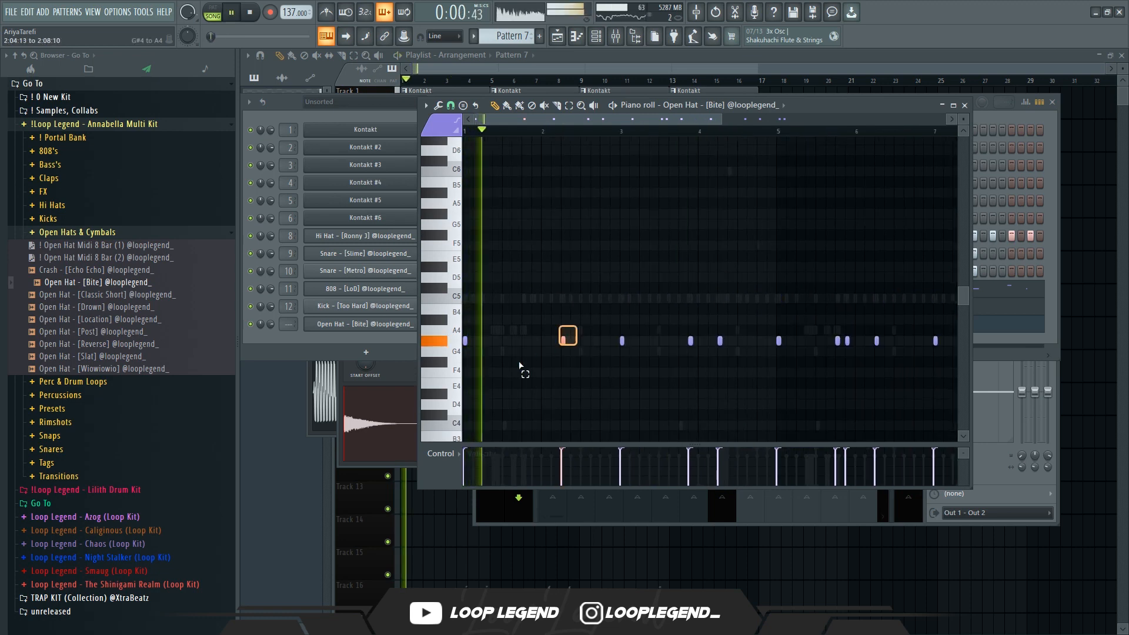
pyautogui.press('Delete')
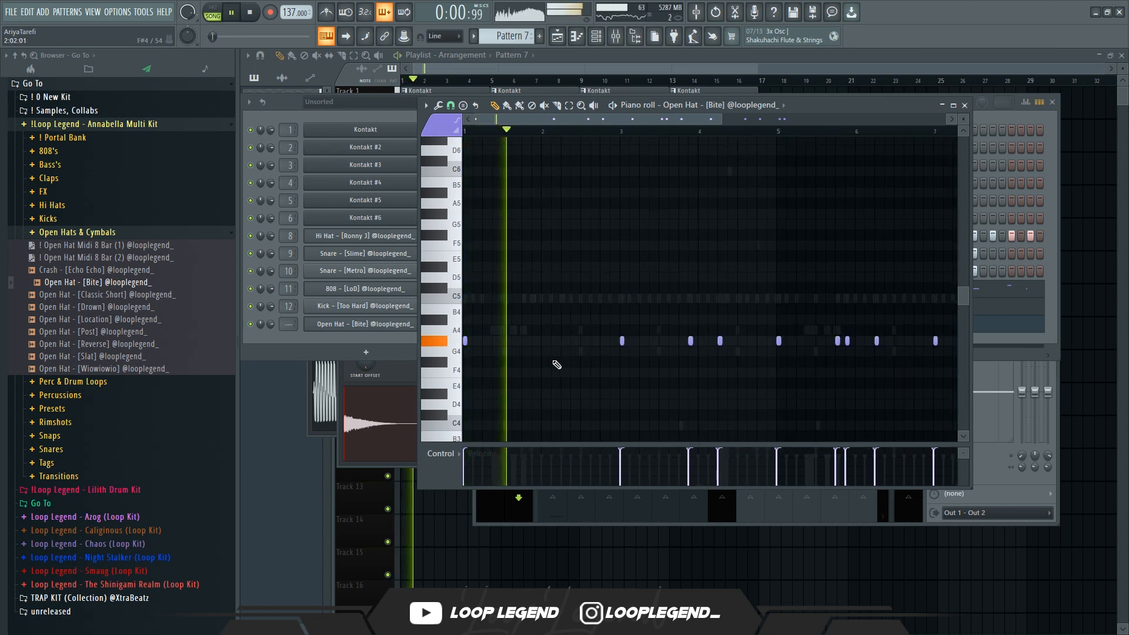
pyautogui.rightClick(621, 340)
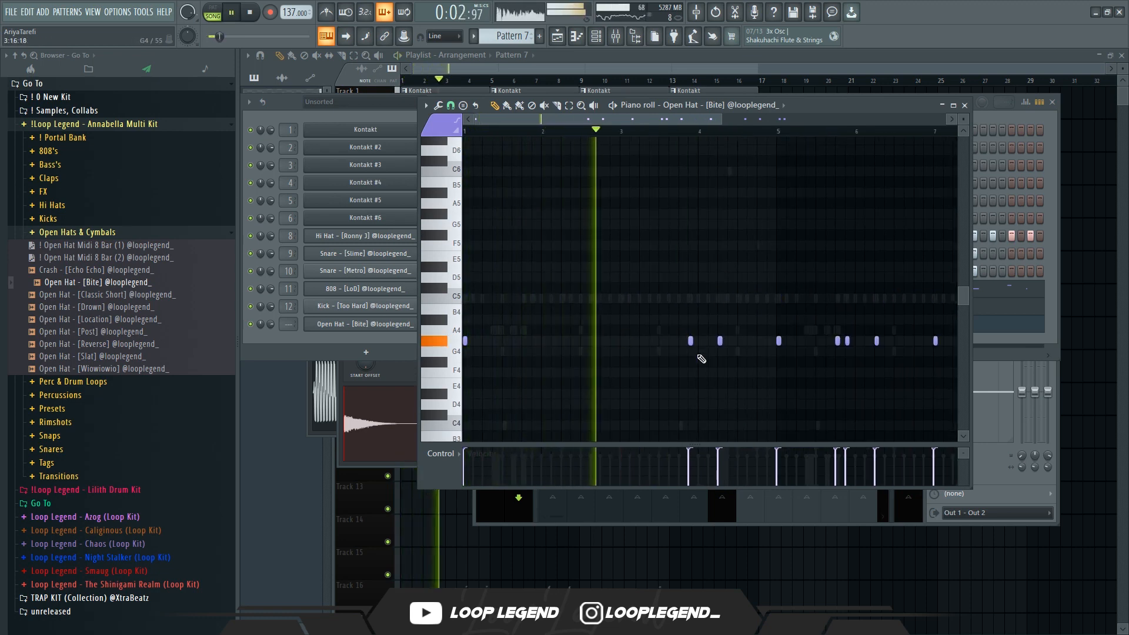
pyautogui.scroll(-1, 709, 359)
pyautogui.scroll(-3, 697, 359)
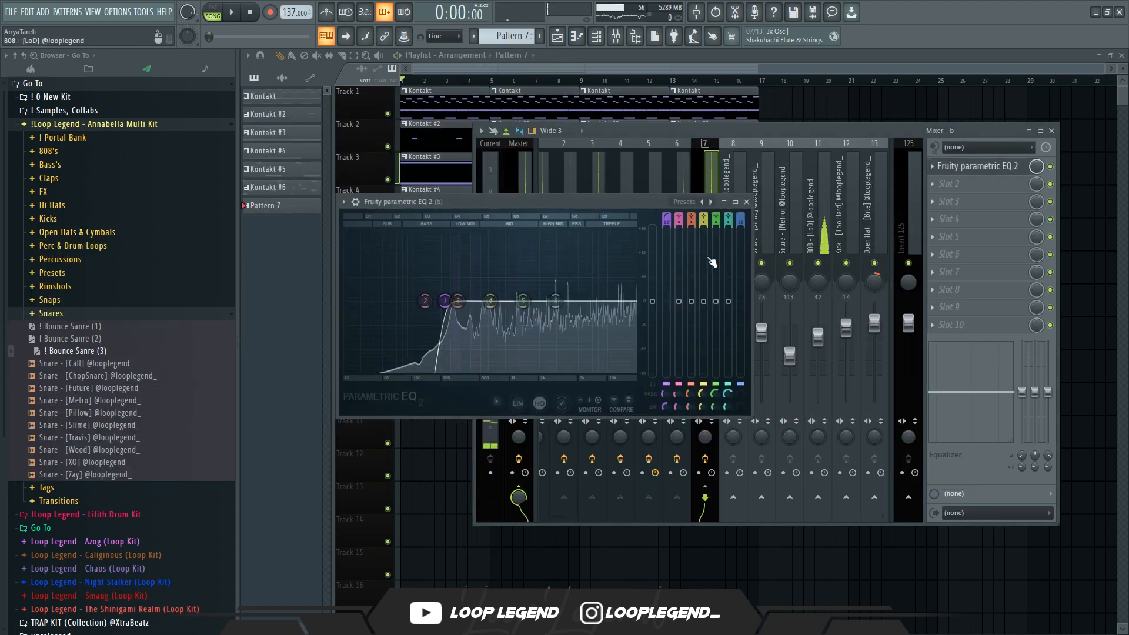
# Create an automation clip for the low-cut band's frequency in Fruity parametric EQ 2 on mixer track b
pyautogui.moveTo(662, 406); pyautogui.dragTo(663, 398)
pyautogui.rightClick(662, 398)
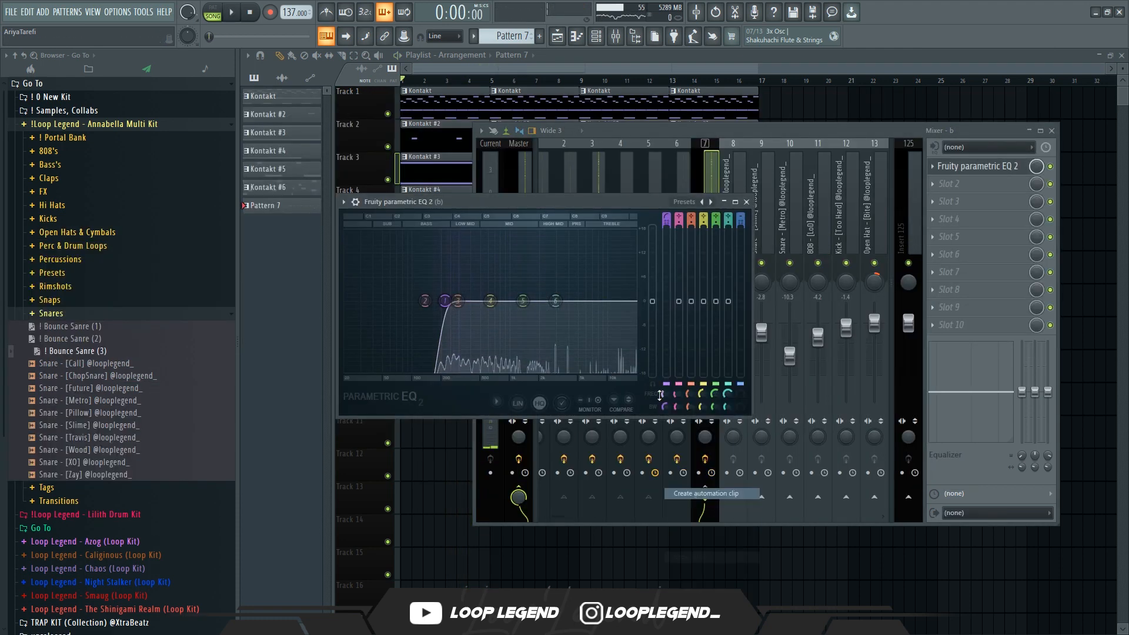
# Place Transition - [Best] on Track 9 leading into bar 9, slice it at bar 9 and remove the tail
pyautogui.click(700, 461)
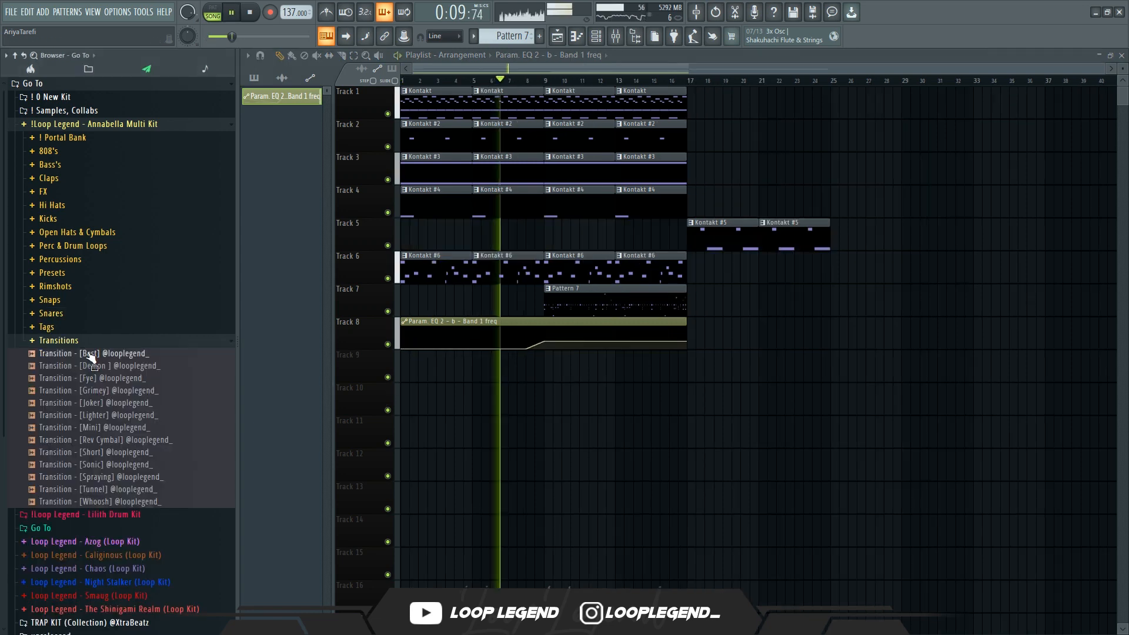
pyautogui.moveTo(88, 353); pyautogui.dragTo(541, 373)
pyautogui.scroll(5, 544, 363)
pyautogui.press('c')
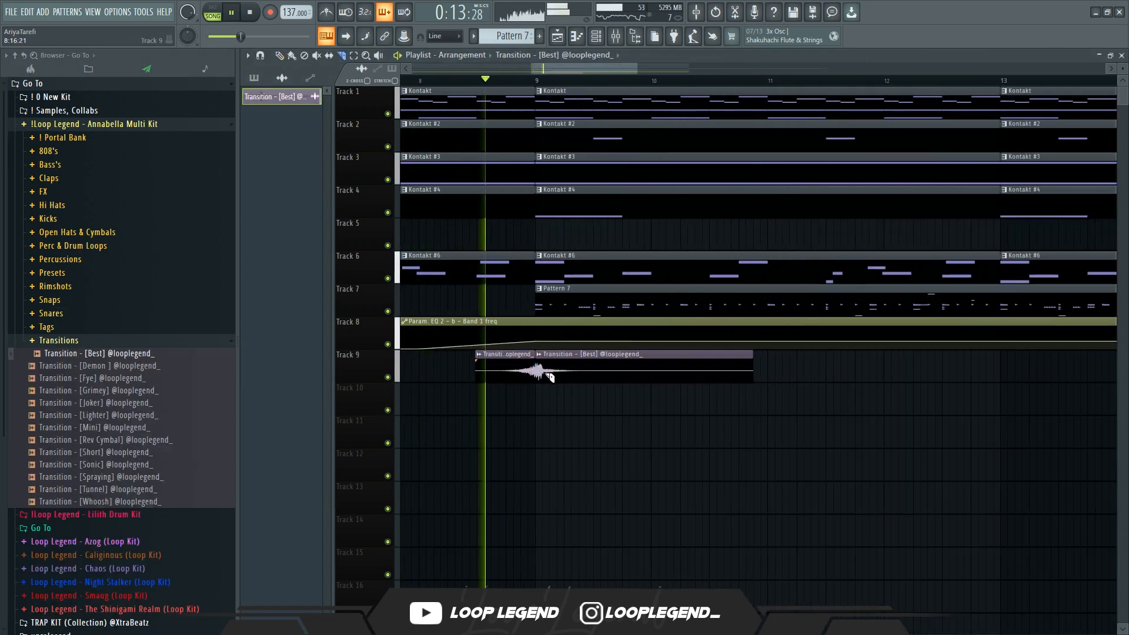
pyautogui.rightClick(568, 373)
pyautogui.scroll(3, 519, 369)
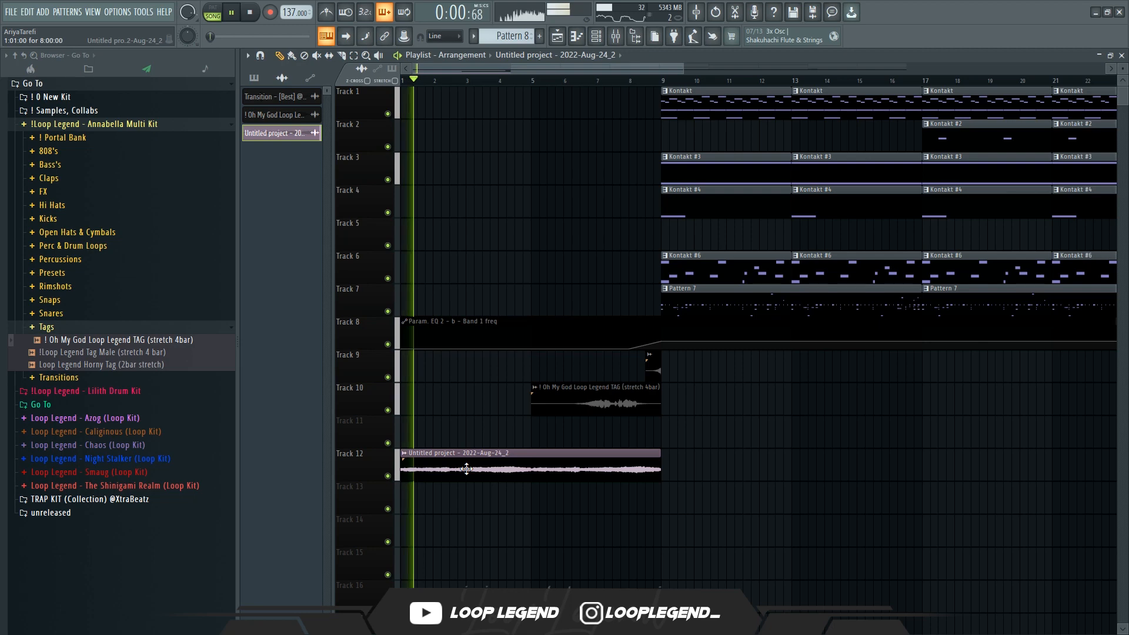
# Add FX - [Yeat] to the playlist at bar 1 and time-stretch it to 8:00:00 in Stretch mode, adjusting its pitch
pyautogui.doubleClick(467, 468)
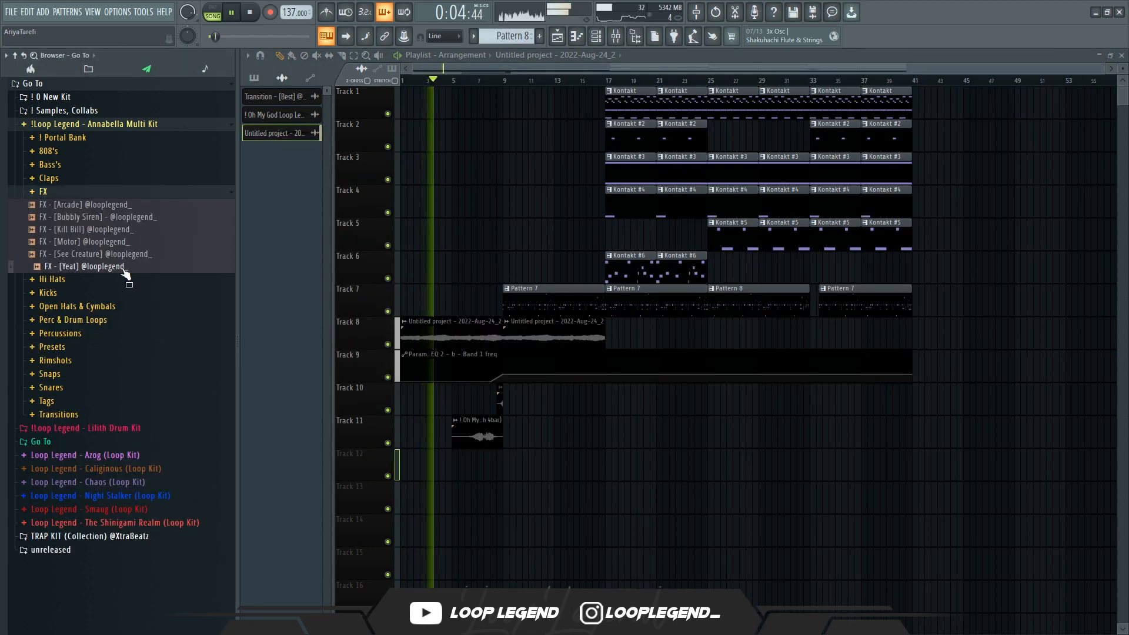
pyautogui.press('space')
pyautogui.moveTo(126, 274); pyautogui.dragTo(370, 476)
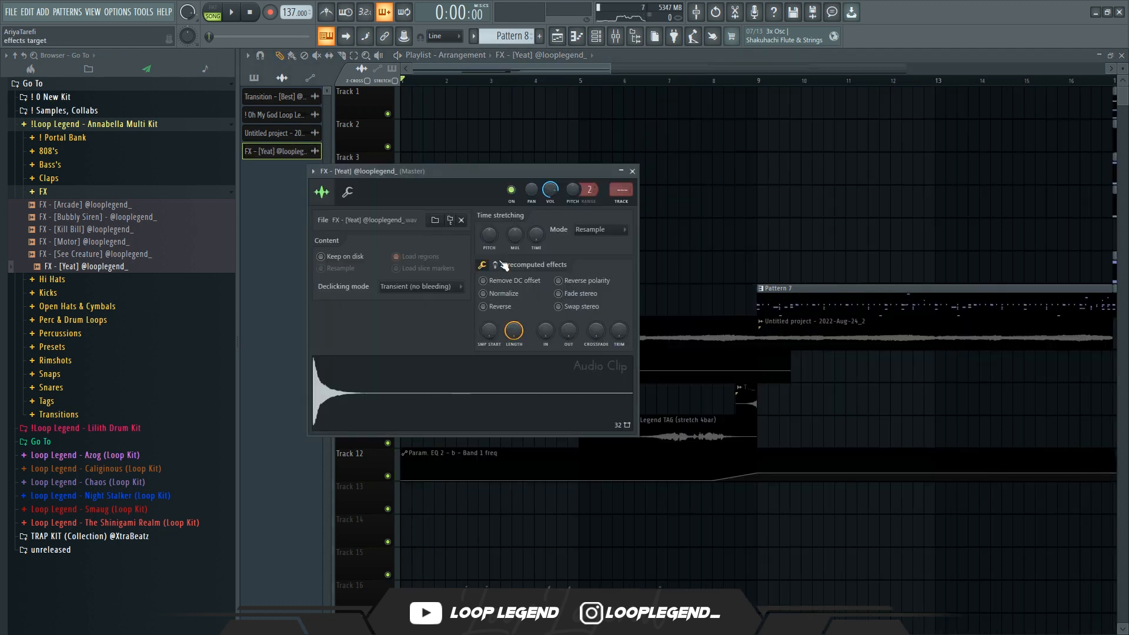
pyautogui.moveTo(543, 231); pyautogui.dragTo(543, 235)
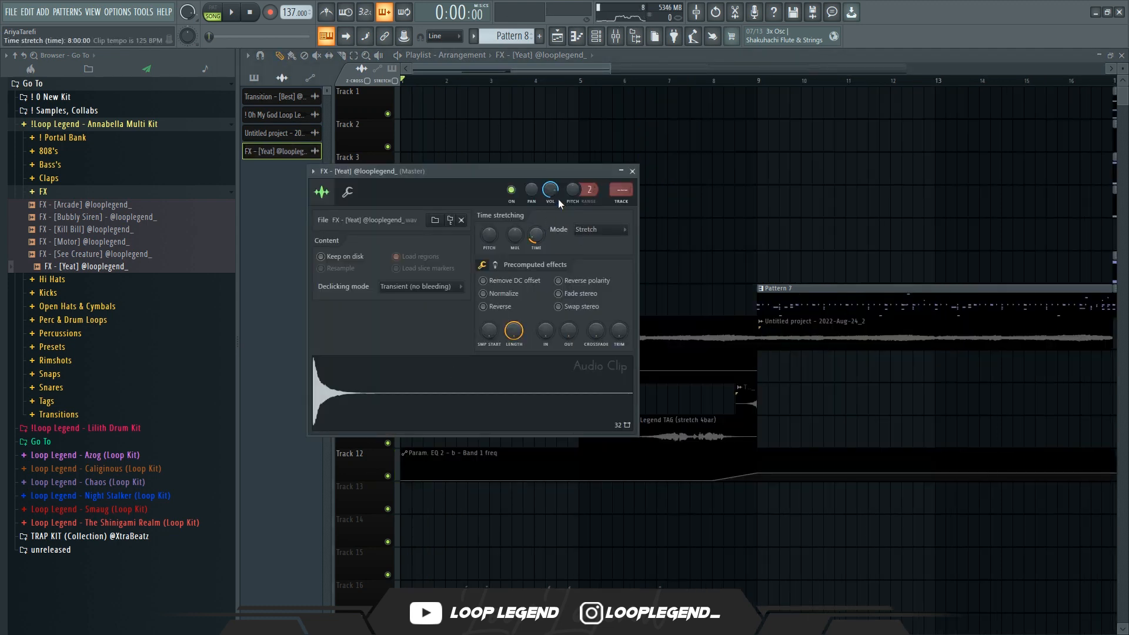
pyautogui.press('space')
pyautogui.moveTo(494, 232); pyautogui.dragTo(493, 233)
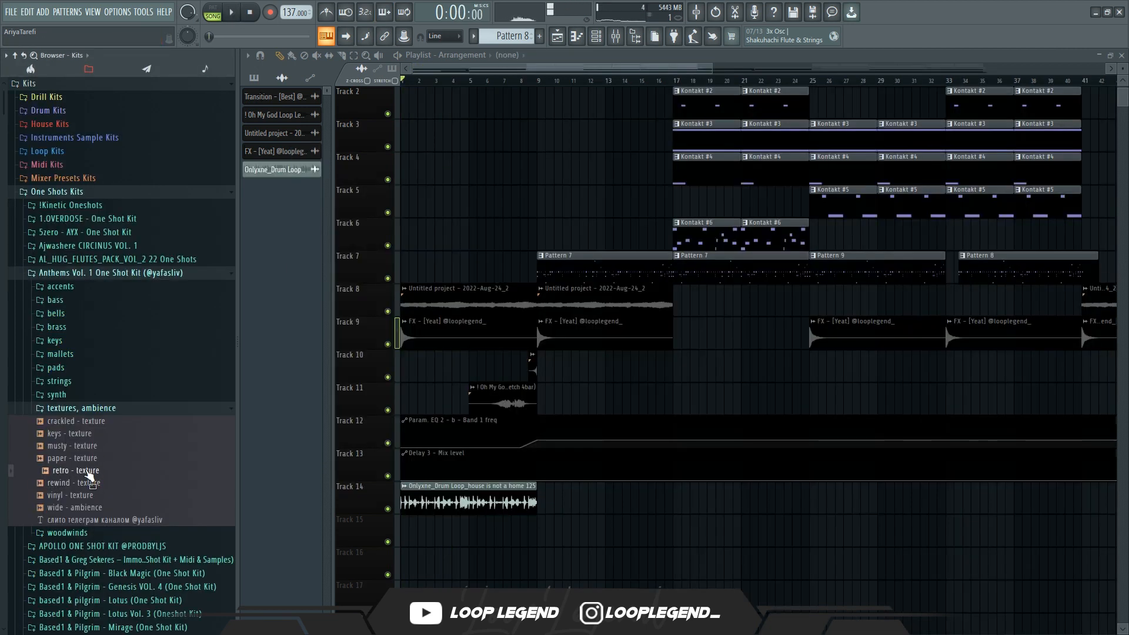
# Place the retro - texture sample at bar 1 of Track 15 and time-stretch it to 4 bars
pyautogui.moveTo(88, 474); pyautogui.dragTo(425, 537)
pyautogui.scroll(4, 355, 534)
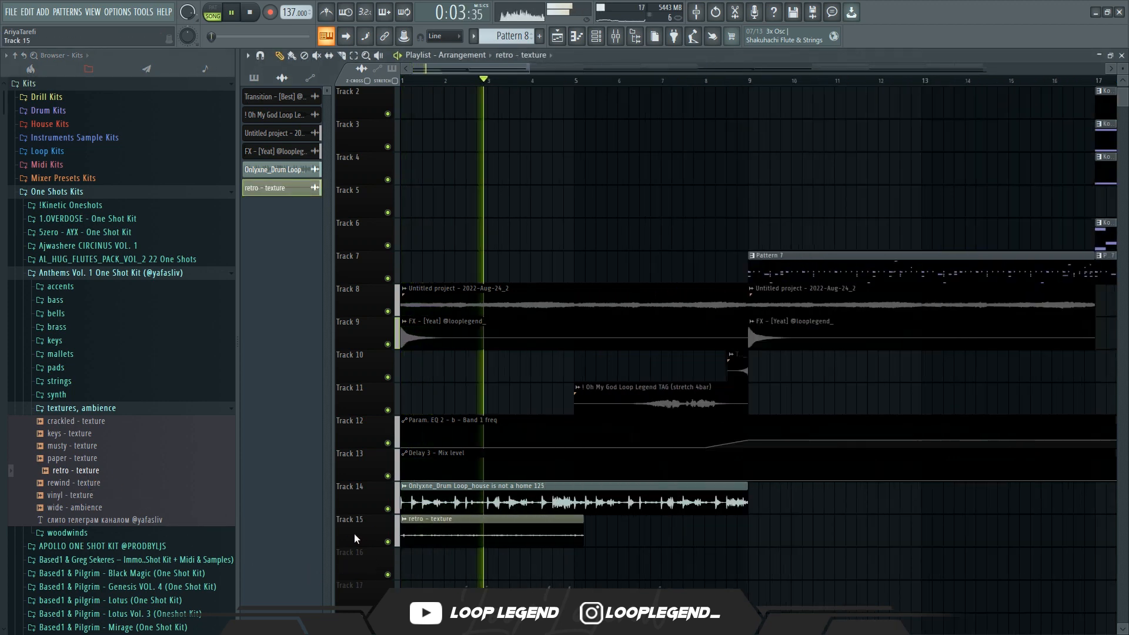
pyautogui.doubleClick(552, 526)
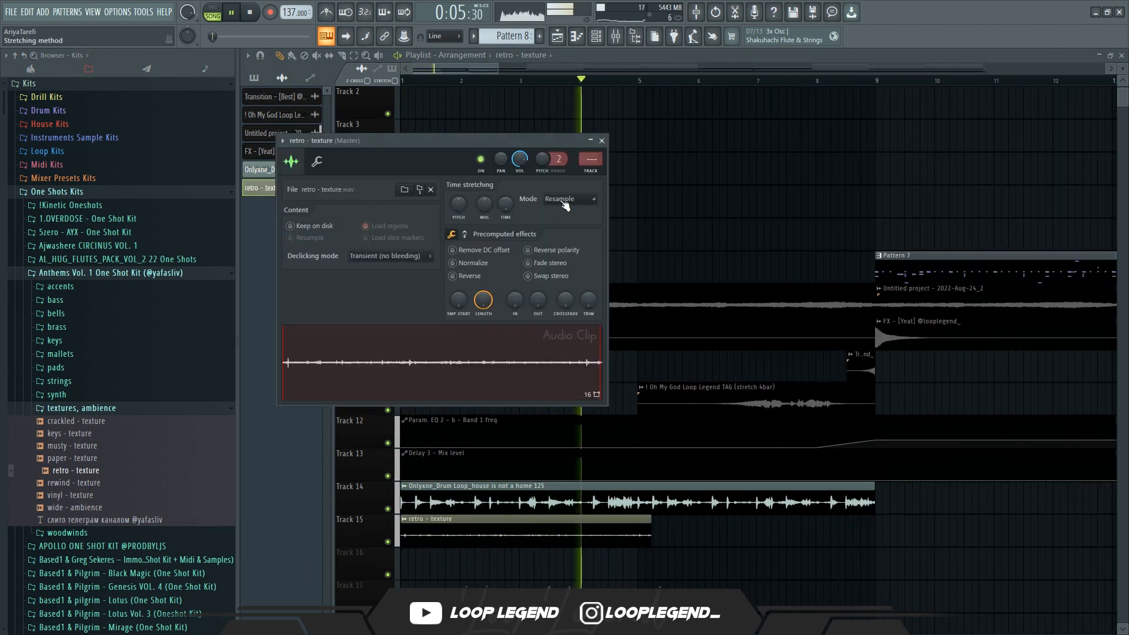
pyautogui.moveTo(503, 210); pyautogui.dragTo(505, 211)
pyautogui.moveTo(657, 549); pyautogui.dragTo(597, 541)
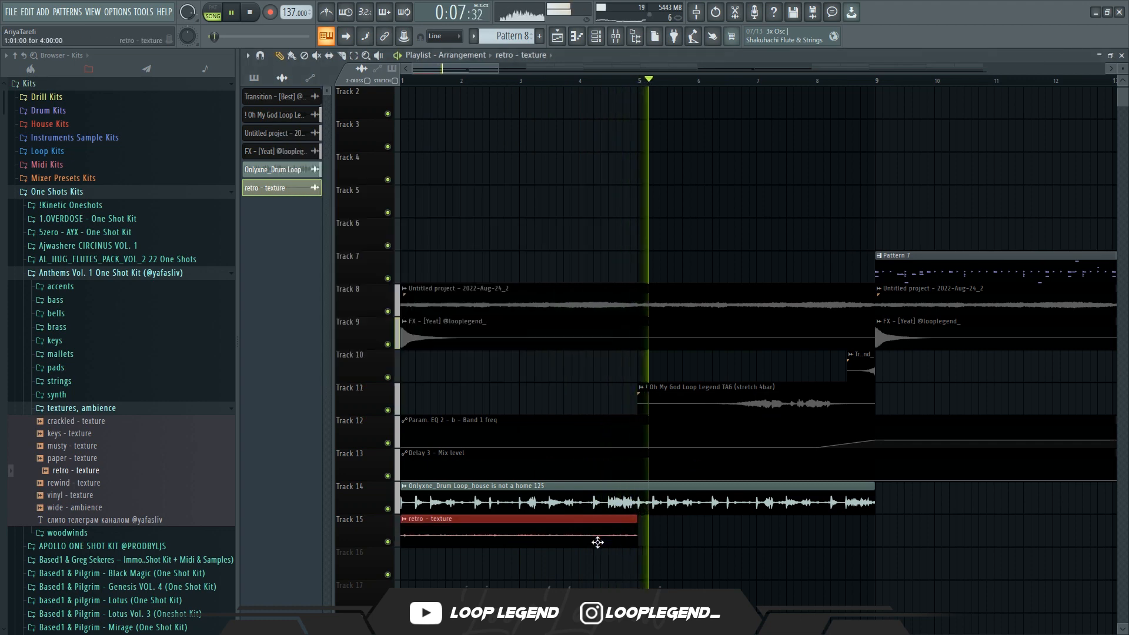
# Duplicate the retro - texture clip into bars 5 to 8 and mute the drum loop on Track 14
pyautogui.hotkey('ctrl', 'b')
pyautogui.rightClick(388, 542)
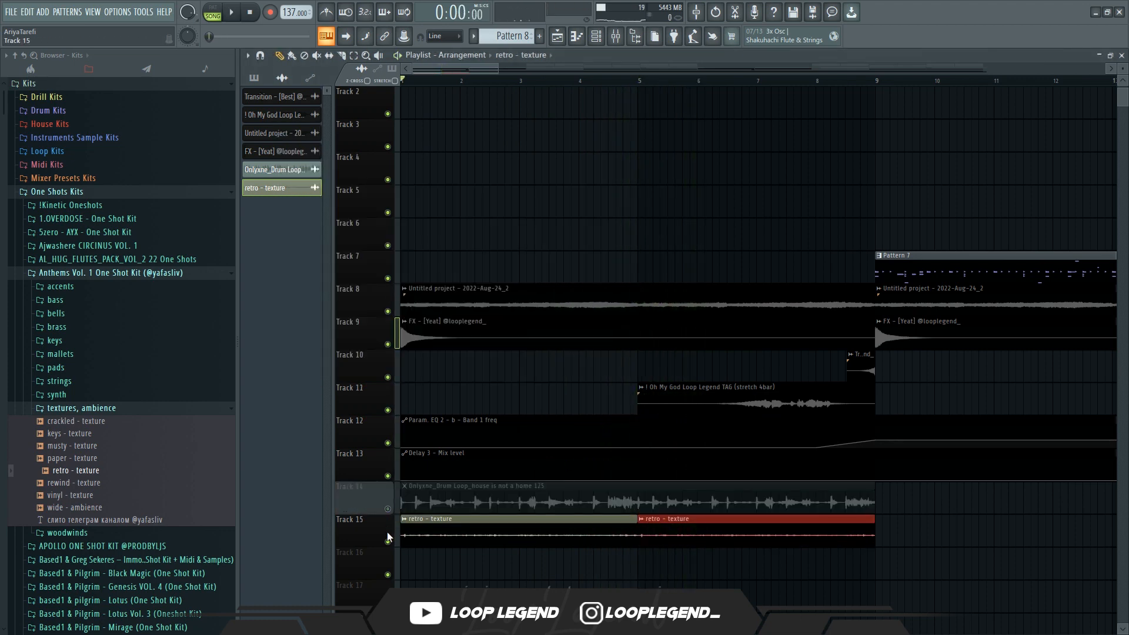
pyautogui.press('space')
pyautogui.press('space')
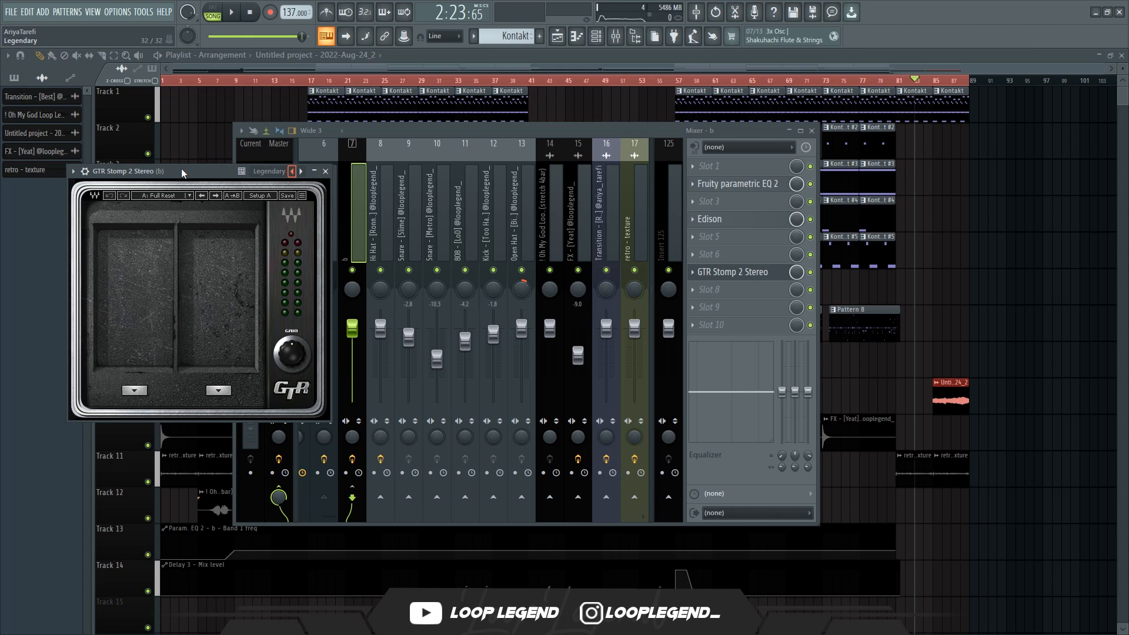
# Adjust the delay time of the LayD pedal in GTR Stomp 2 Stereo on mixer track b during playback
pyautogui.moveTo(181, 168); pyautogui.dragTo(359, 172)
pyautogui.press('space')
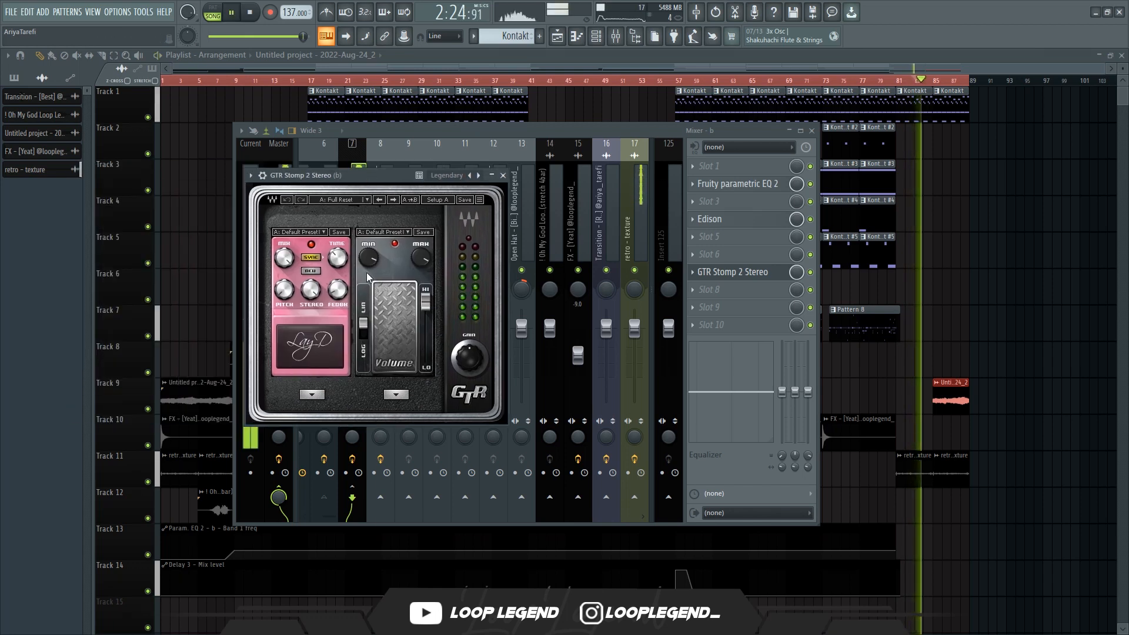
pyautogui.moveTo(333, 258); pyautogui.dragTo(333, 252)
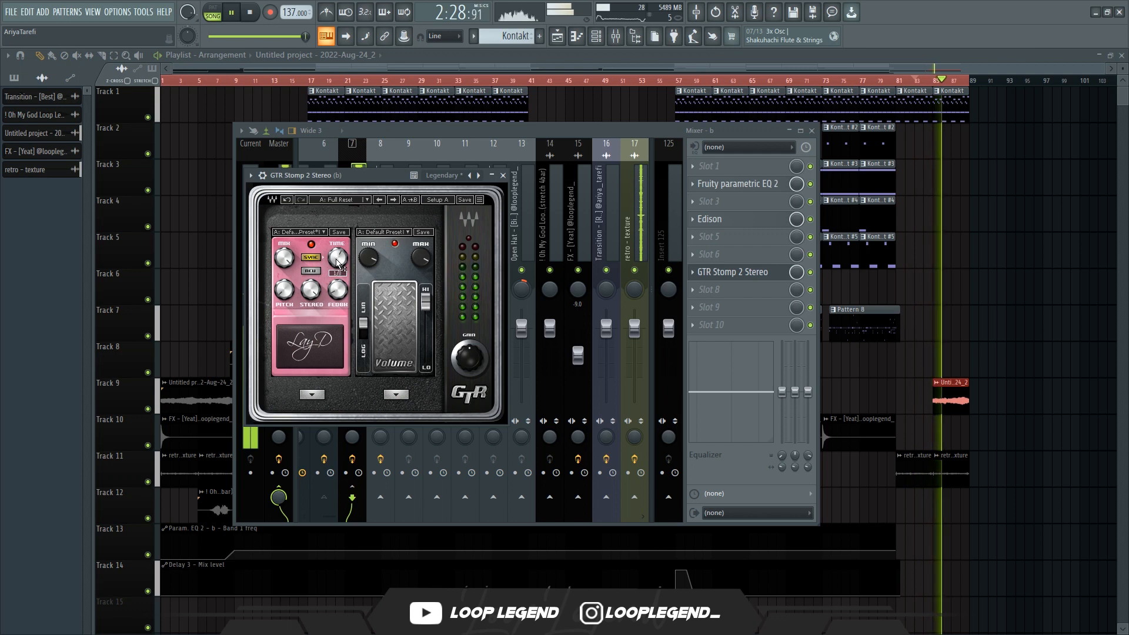